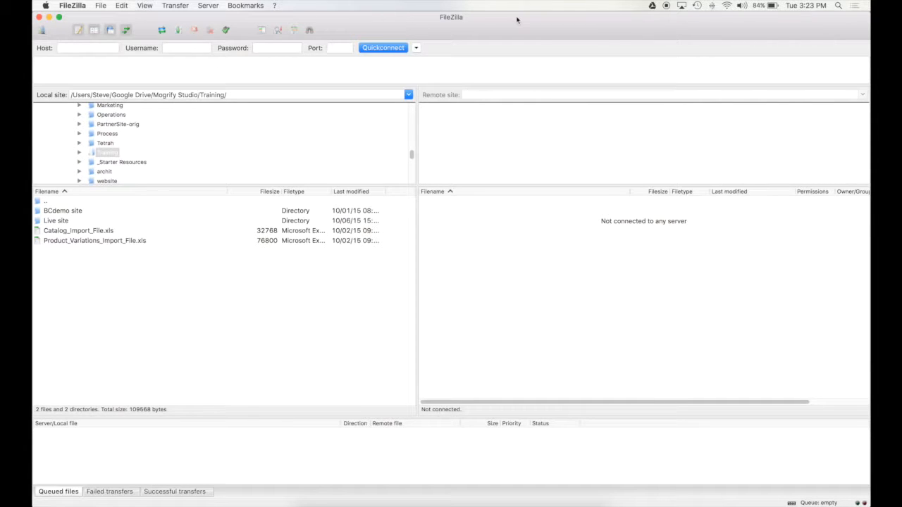
Switch from FileZilla to Safari, which shows the Google results for 'filezilla'.
{"action": "key", "text": "super+Tab"}
{"action": "key", "text": "super+Tab"}
{"action": "key", "text": "super+shift+Tab"}
{"action": "key", "text": "super+Tab"}
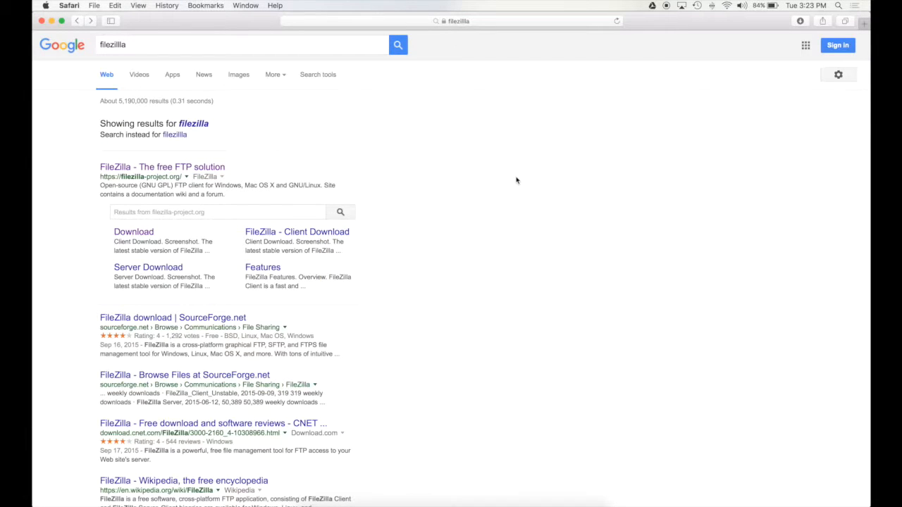
Open the FileZilla Client Download page from the first Google result.
{"action": "left_click_drag", "start_coordinate": [246, 169], "coordinate": [38, 164]}
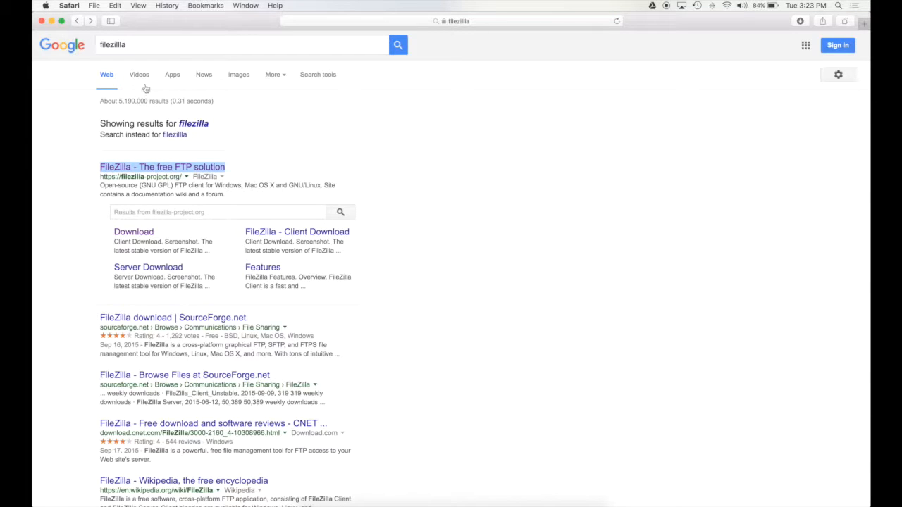
{"action": "left_click", "coordinate": [130, 45]}
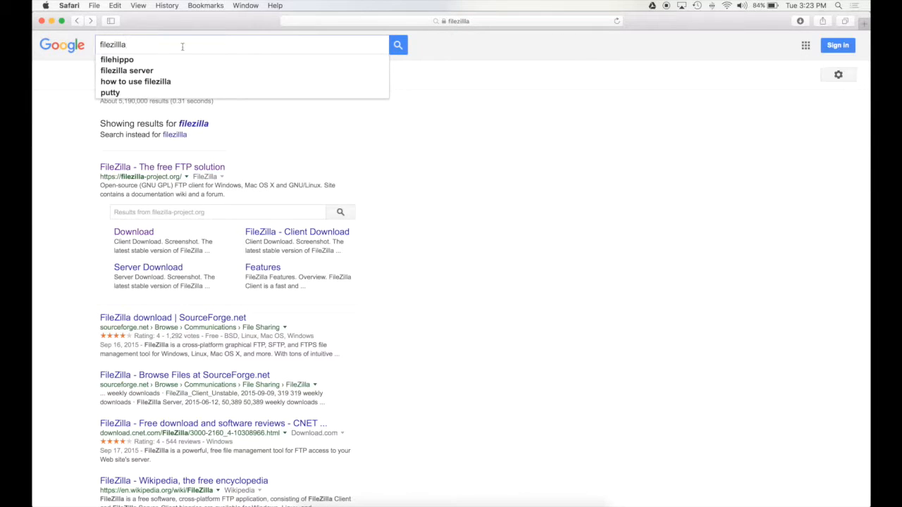
{"action": "left_click", "coordinate": [144, 235]}
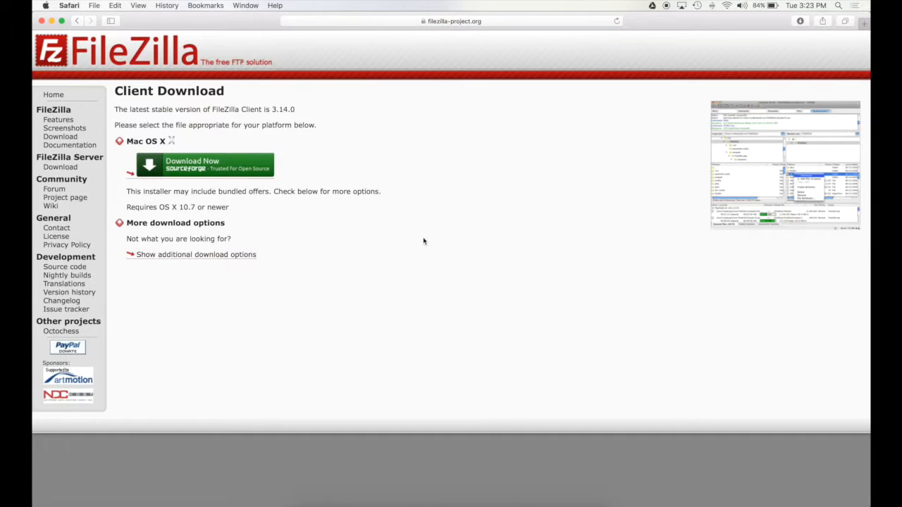
Review the Mac OS X download section, then return to FileZilla.
{"action": "left_click_drag", "start_coordinate": [128, 140], "coordinate": [208, 145]}
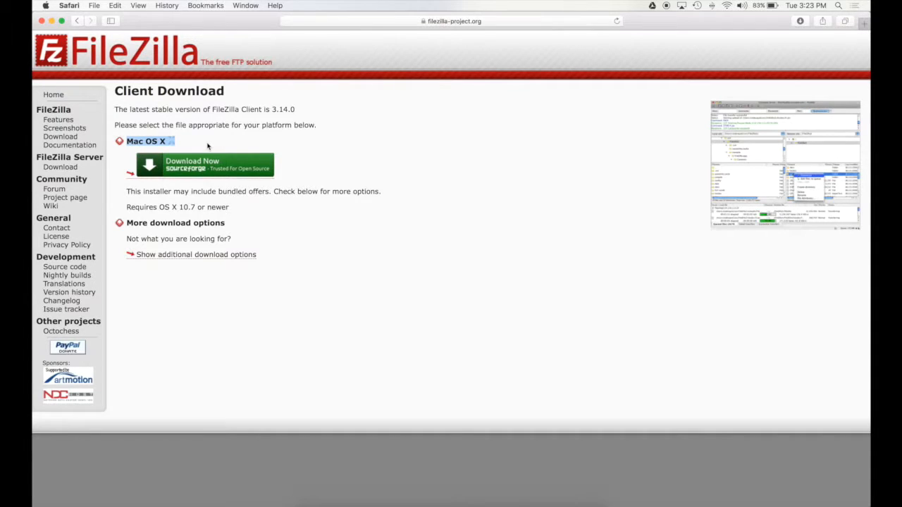
{"action": "left_click", "coordinate": [208, 146]}
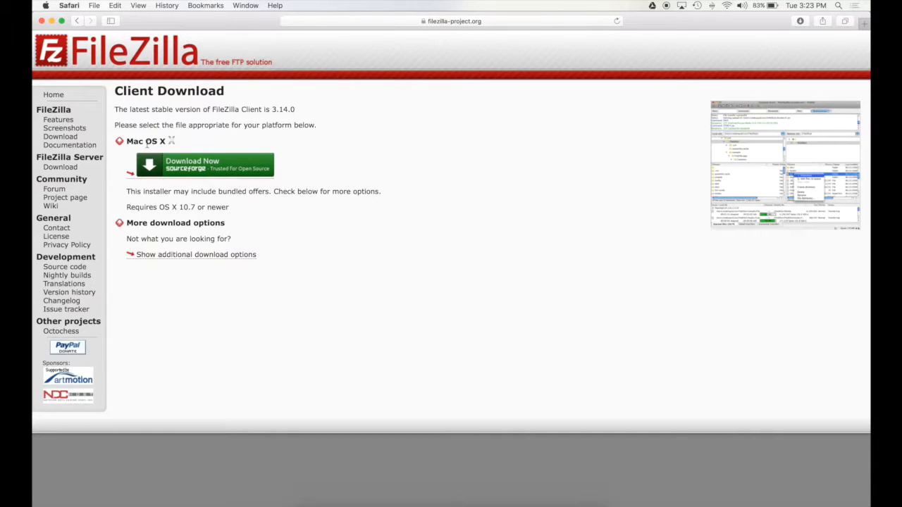
{"action": "left_click_drag", "start_coordinate": [129, 141], "coordinate": [200, 141]}
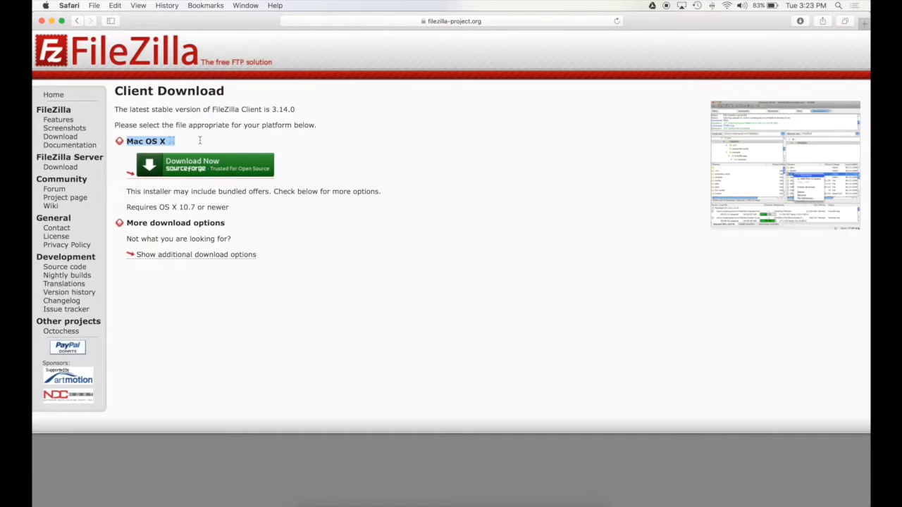
{"action": "left_click", "coordinate": [328, 160]}
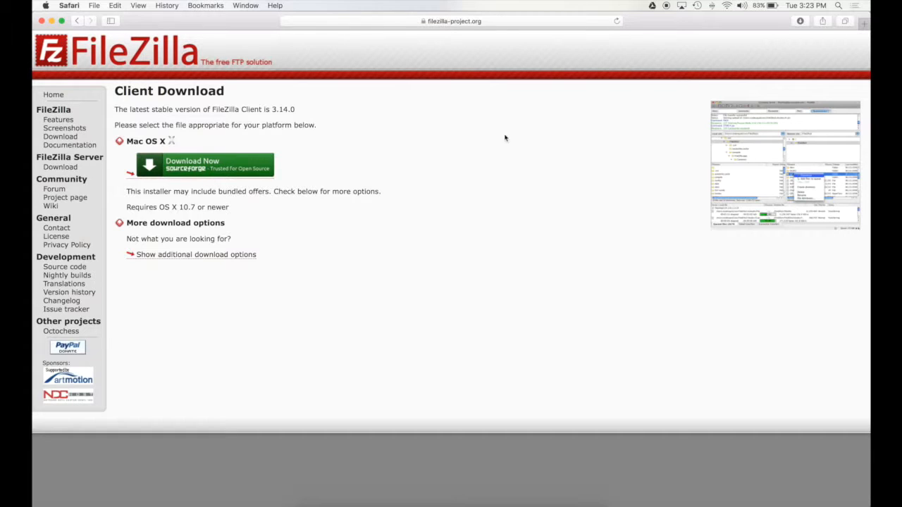
{"action": "key", "text": "super+Tab"}
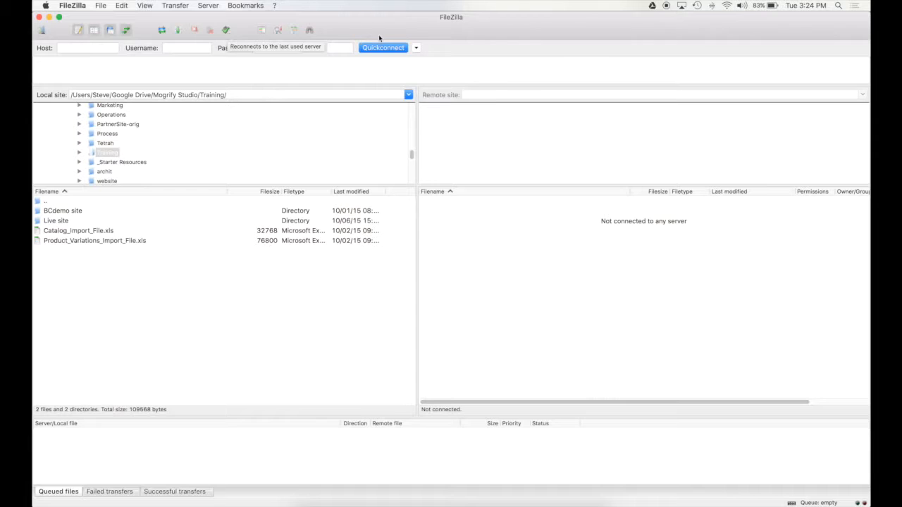
{"action": "left_click", "coordinate": [77, 51]}
{"action": "key", "text": "Tab"}
{"action": "key", "text": "Tab"}
{"action": "key", "text": "Tab"}
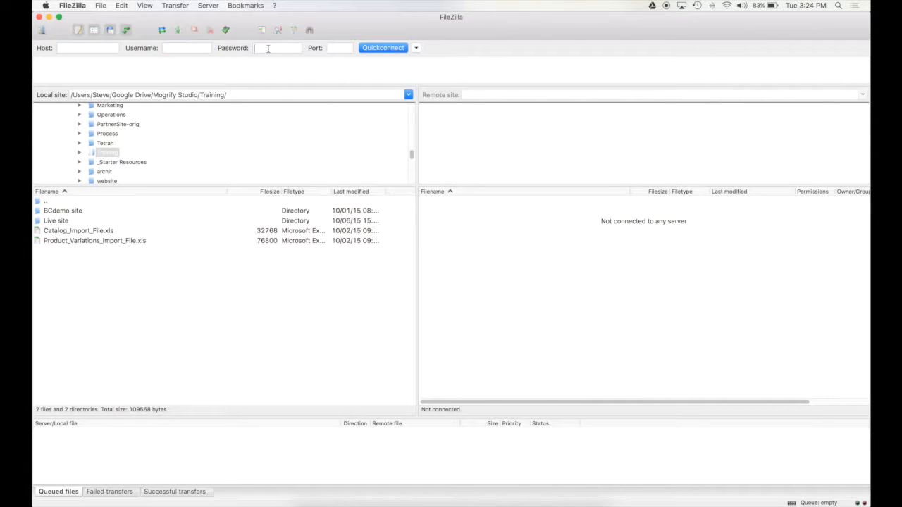
{"action": "key", "text": "Tab"}
{"action": "left_click", "coordinate": [73, 48]}
{"action": "left_click", "coordinate": [141, 70]}
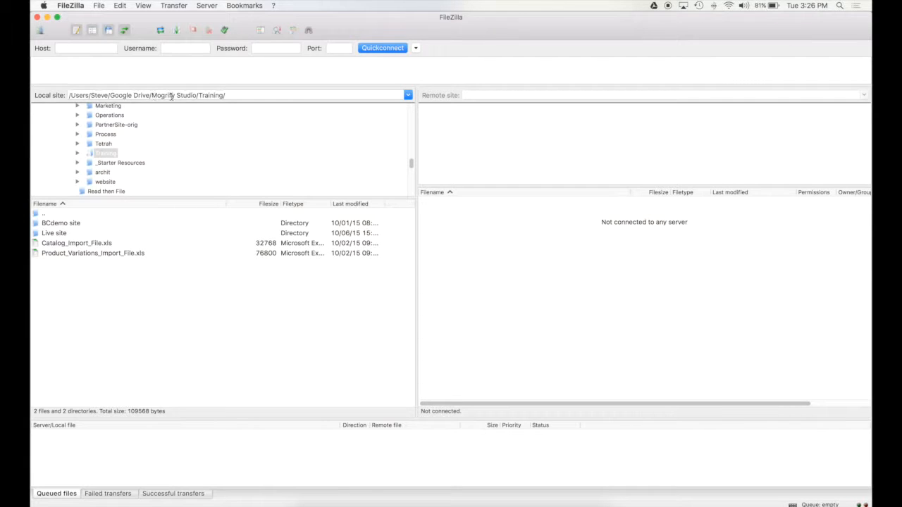
Check FileZilla's local Training path, then switch to the Training folder in Finder.
{"action": "left_click_drag", "start_coordinate": [78, 94], "coordinate": [242, 93]}
{"action": "left_click", "coordinate": [242, 93]}
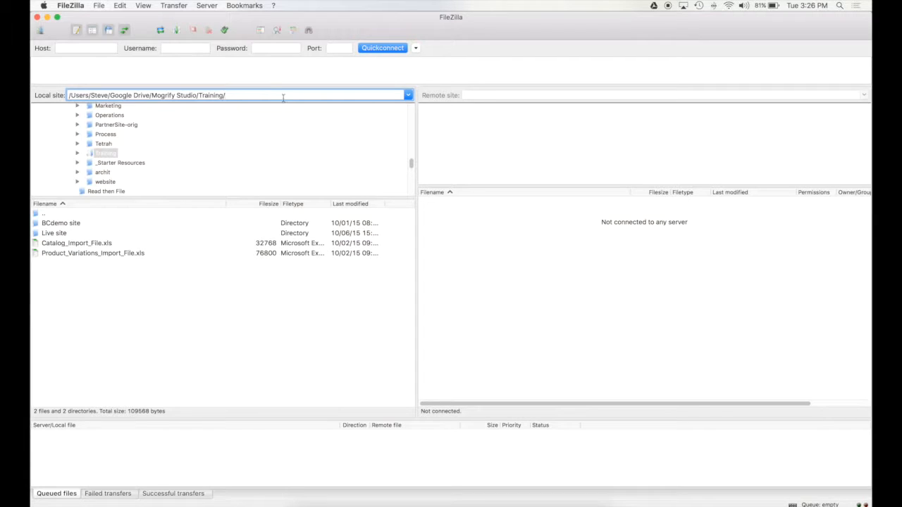
{"action": "left_click_drag", "start_coordinate": [107, 95], "coordinate": [255, 94]}
{"action": "left_click", "coordinate": [274, 95]}
{"action": "key", "text": "super+Tab"}
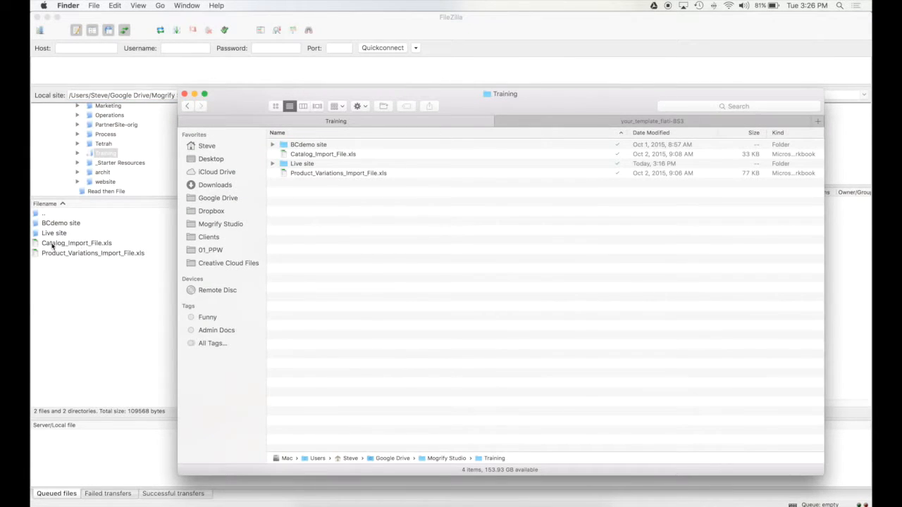
{"action": "key", "text": "super+a"}
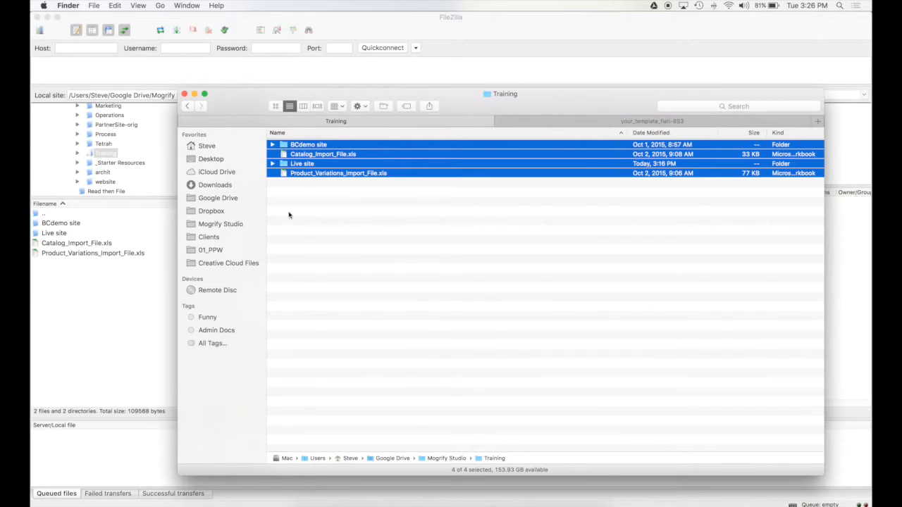
{"action": "left_click", "coordinate": [329, 215]}
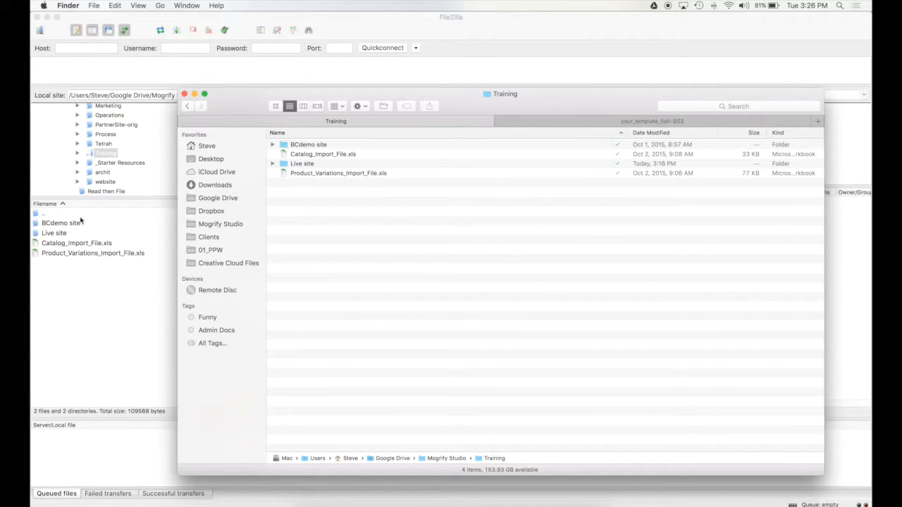
Move Catalog_Import_File.xls and Product_Variations_Import_File.xls into the Live site folder.
{"action": "left_click", "coordinate": [91, 286]}
{"action": "mouse_move", "coordinate": [47, 243]}
{"action": "left_mouse_down"}
{"action": "mouse_move", "coordinate": [56, 233]}
{"action": "mouse_move", "coordinate": [48, 233]}
{"action": "left_mouse_up"}
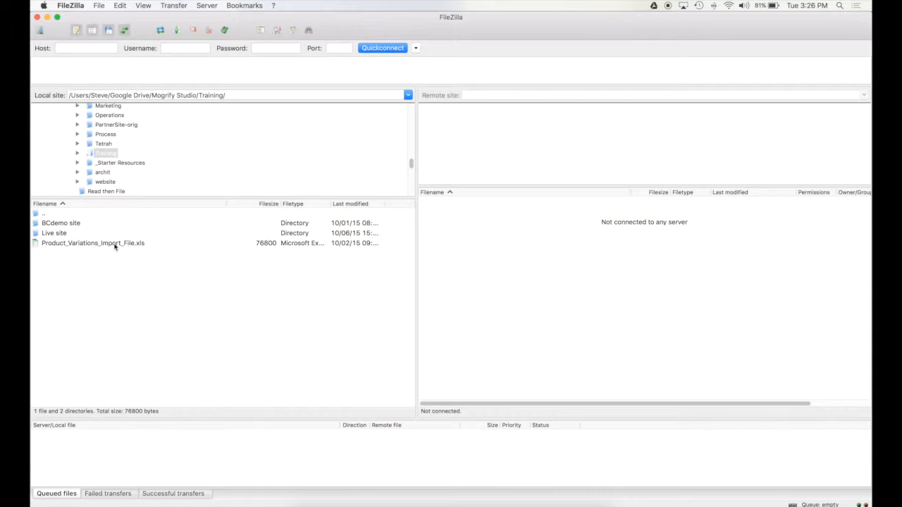
{"action": "left_click", "coordinate": [308, 496]}
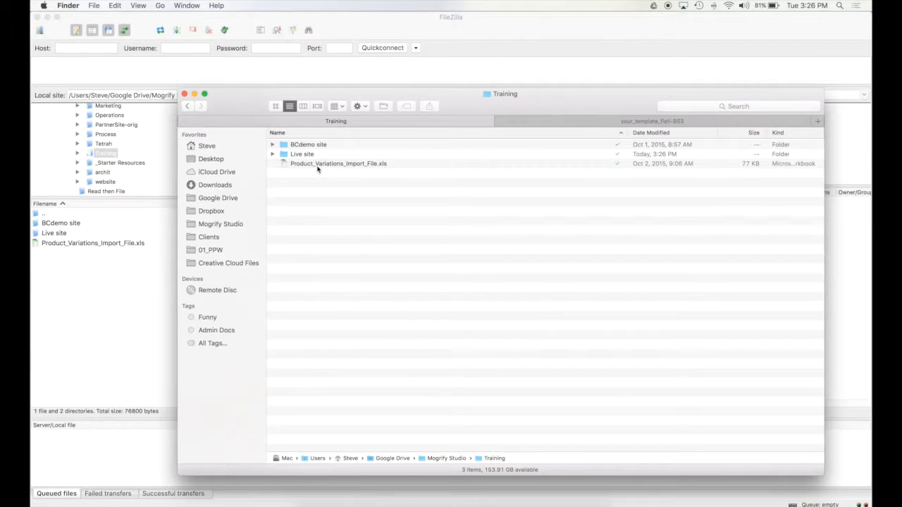
{"action": "left_click_drag", "start_coordinate": [299, 168], "coordinate": [302, 156]}
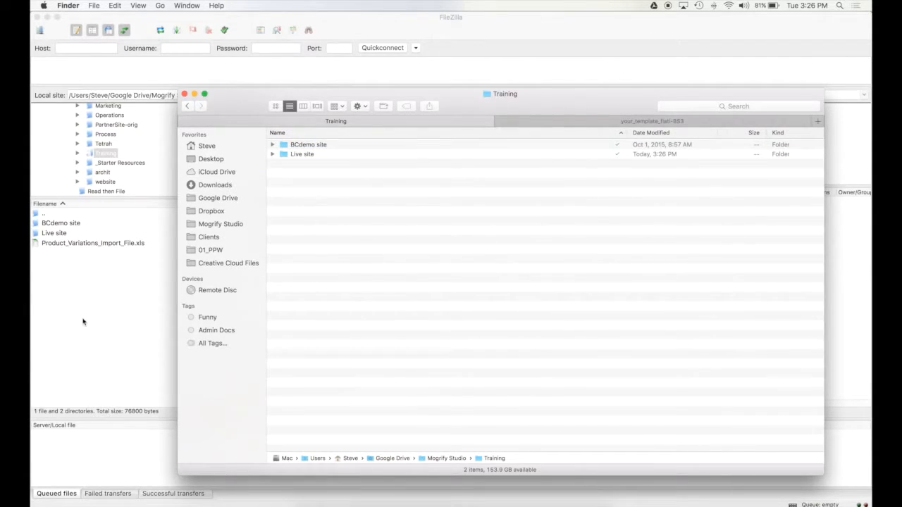
{"action": "left_click", "coordinate": [82, 322]}
Refresh FileZilla's local listing and confirm in Finder that only BCdemo site and Live site remain.
{"action": "right_click", "coordinate": [95, 284]}
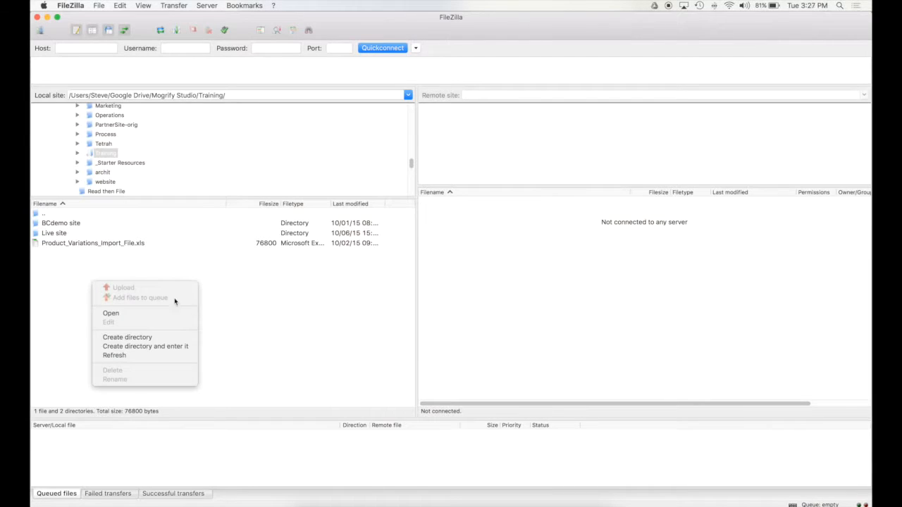
{"action": "left_click", "coordinate": [170, 356]}
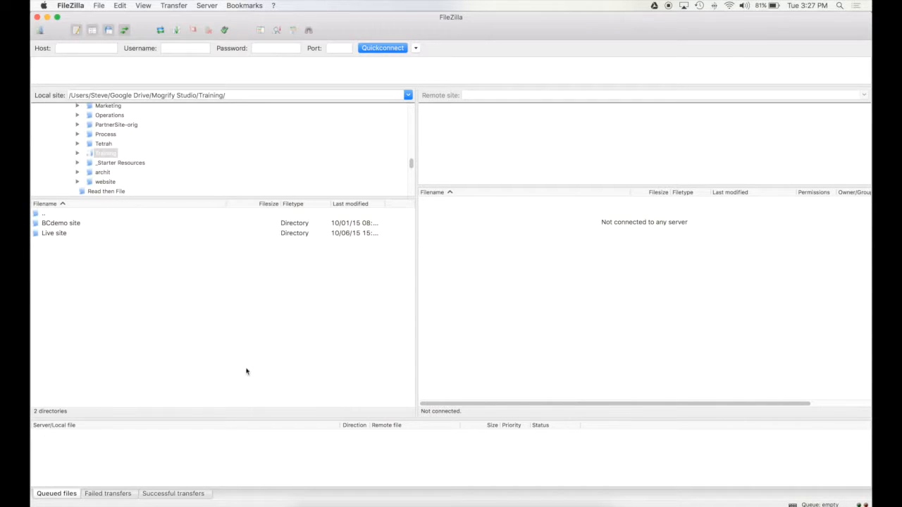
{"action": "left_click", "coordinate": [303, 497]}
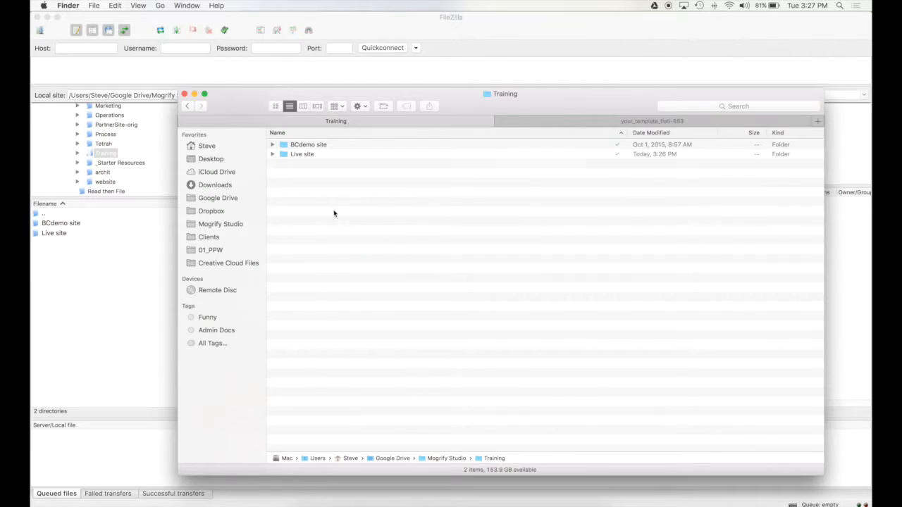
{"action": "left_click_drag", "start_coordinate": [587, 104], "coordinate": [502, 83]}
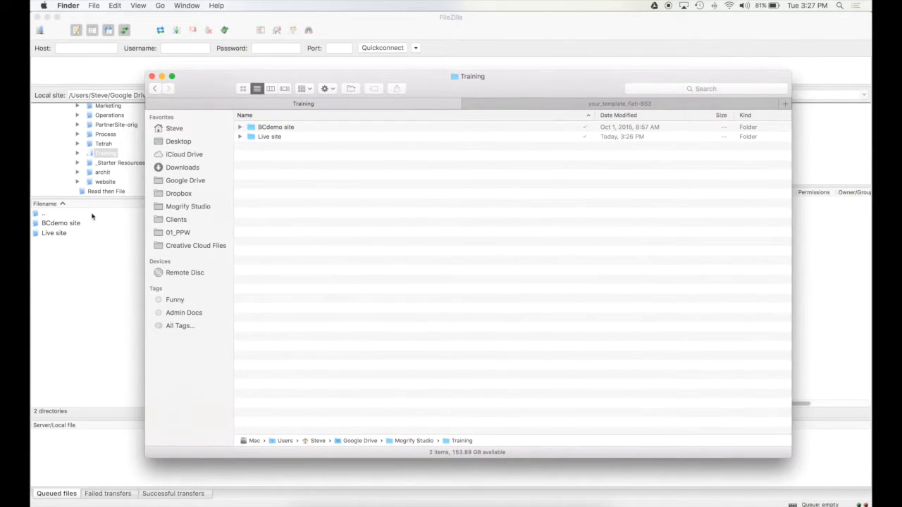
{"action": "left_click", "coordinate": [49, 277]}
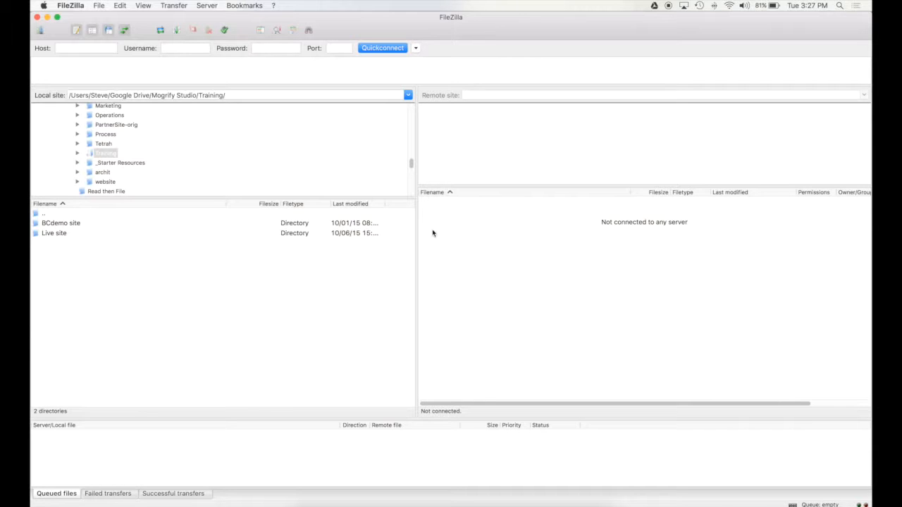
Select the local Live site folder and open FileZilla's File menu.
{"action": "left_click", "coordinate": [81, 233]}
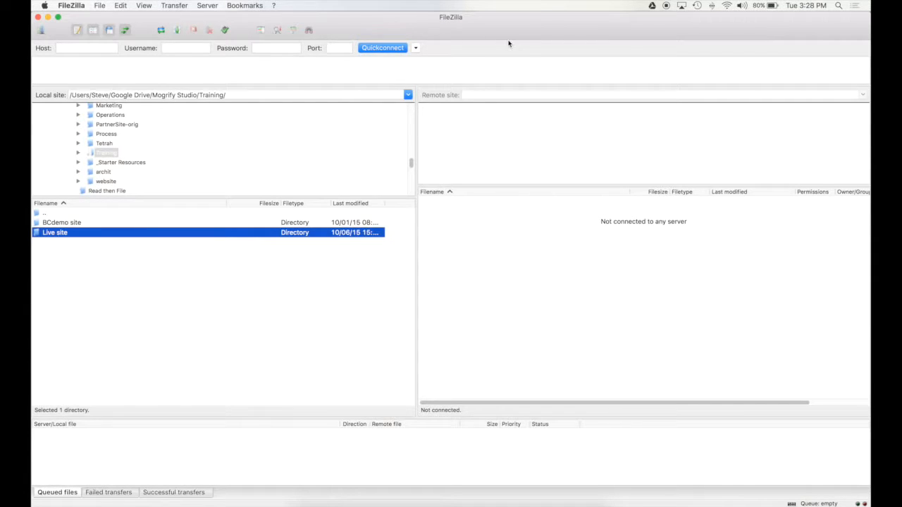
{"action": "left_click", "coordinate": [104, 6]}
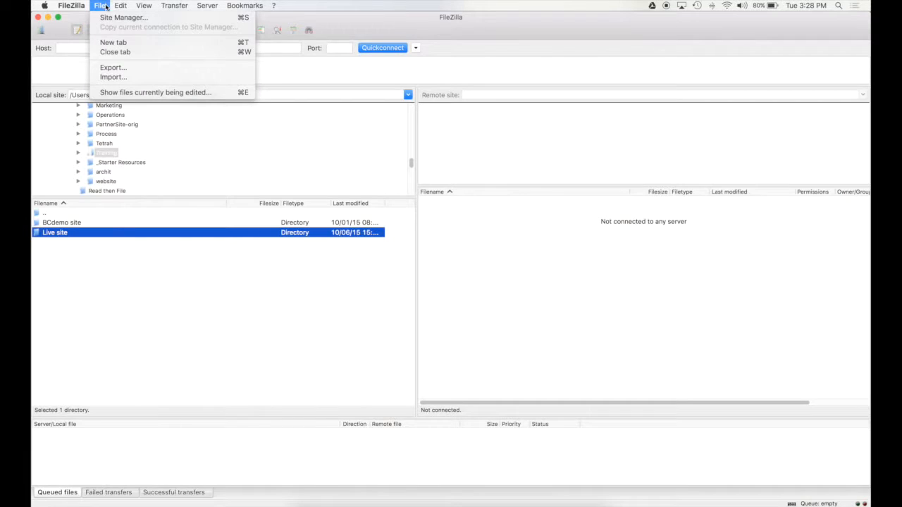
Open the Site Manager and add a new site named 'Training' under My Sites.
{"action": "left_click", "coordinate": [236, 17]}
{"action": "left_click_drag", "start_coordinate": [484, 136], "coordinate": [514, 104]}
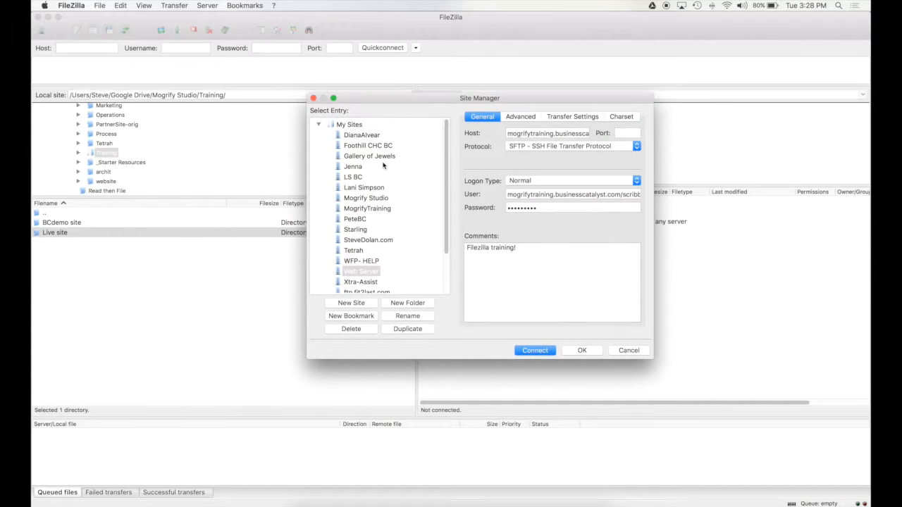
{"action": "left_click", "coordinate": [318, 125]}
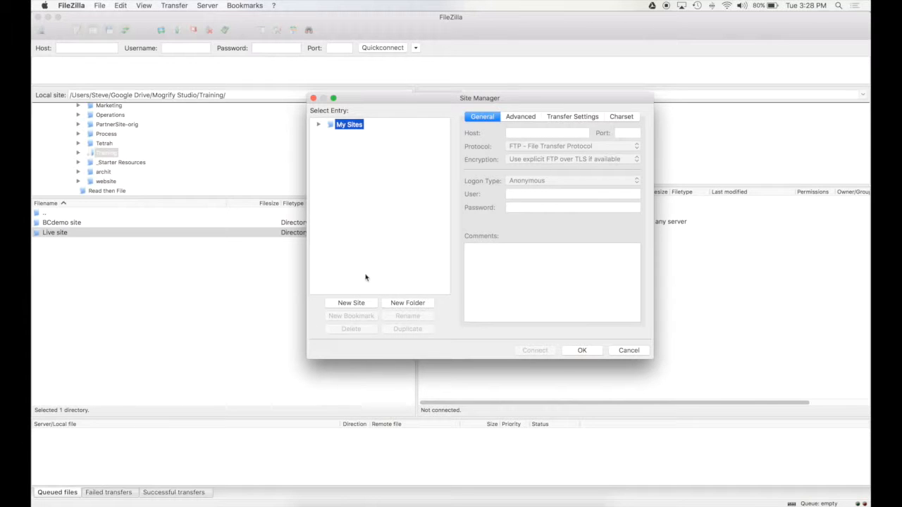
{"action": "left_click", "coordinate": [353, 303]}
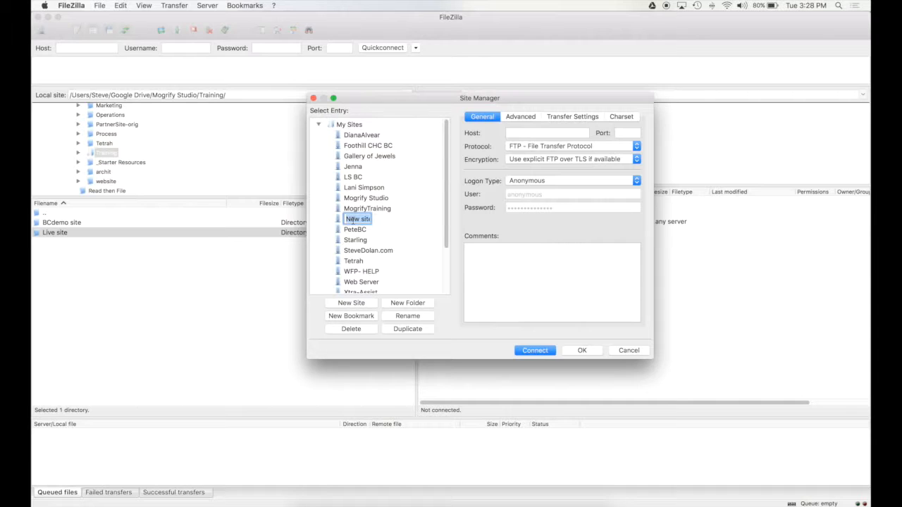
{"action": "type", "text": "Training"}
{"action": "key", "text": "Return"}
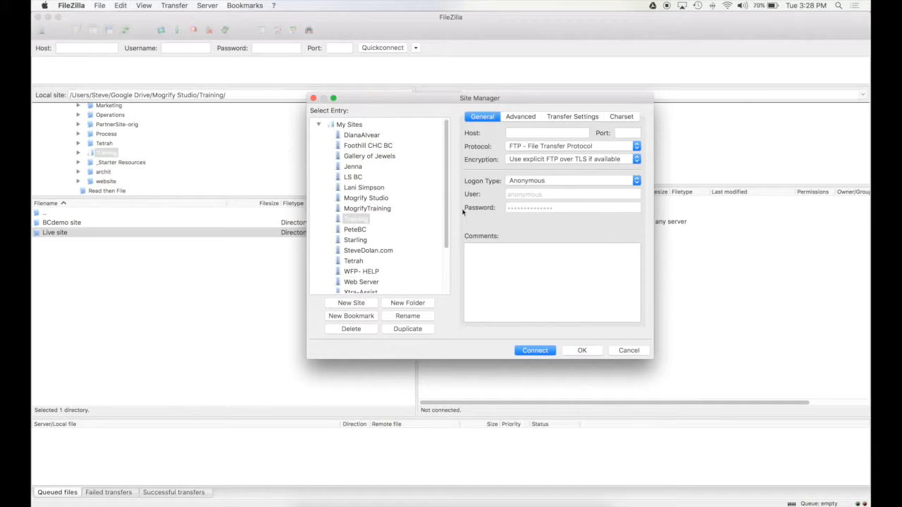
{"action": "left_click_drag", "start_coordinate": [568, 98], "coordinate": [469, 108]}
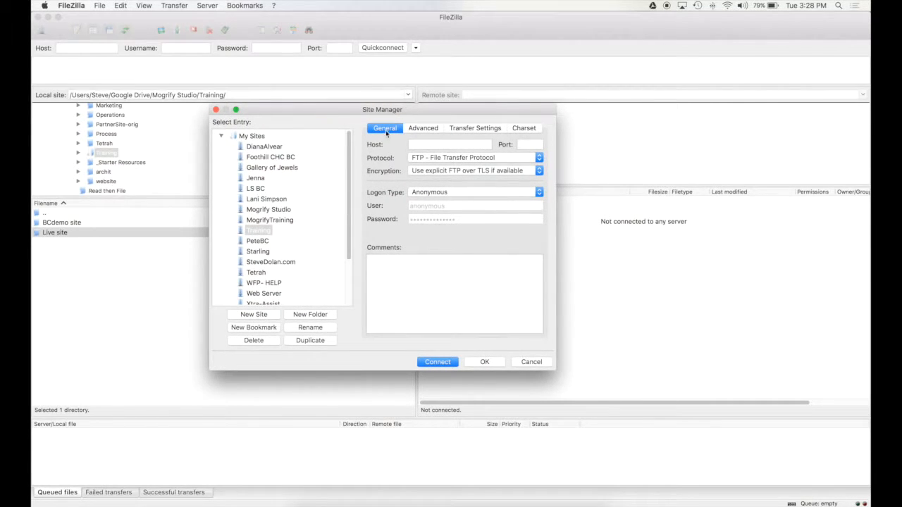
Look over the Training site's host, port and protocol fields, and set Logon Type to Normal.
{"action": "left_click", "coordinate": [420, 142]}
{"action": "left_click_drag", "start_coordinate": [450, 113], "coordinate": [493, 129]}
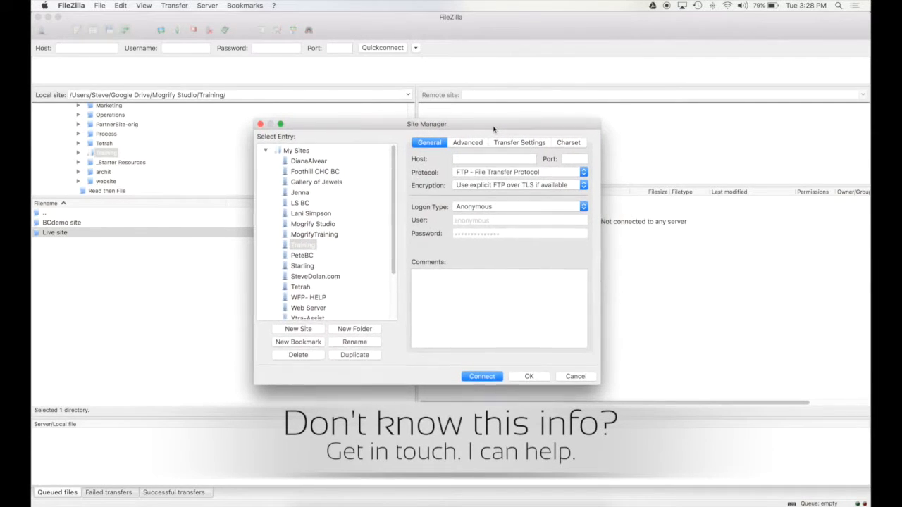
{"action": "left_click", "coordinate": [577, 158]}
{"action": "left_click", "coordinate": [468, 160]}
{"action": "left_click", "coordinate": [474, 175]}
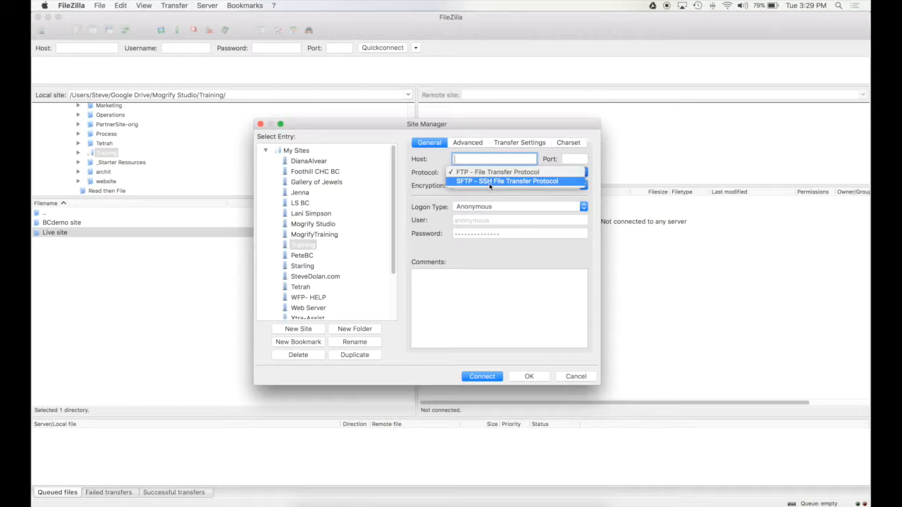
{"action": "left_click", "coordinate": [525, 195]}
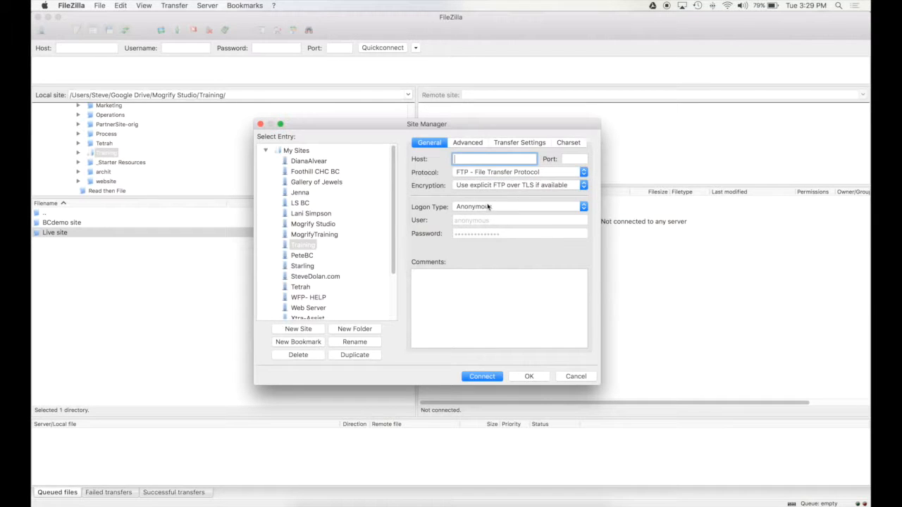
{"action": "left_click", "coordinate": [493, 207]}
{"action": "left_click", "coordinate": [520, 215]}
{"action": "left_click_drag", "start_coordinate": [489, 220], "coordinate": [453, 222]}
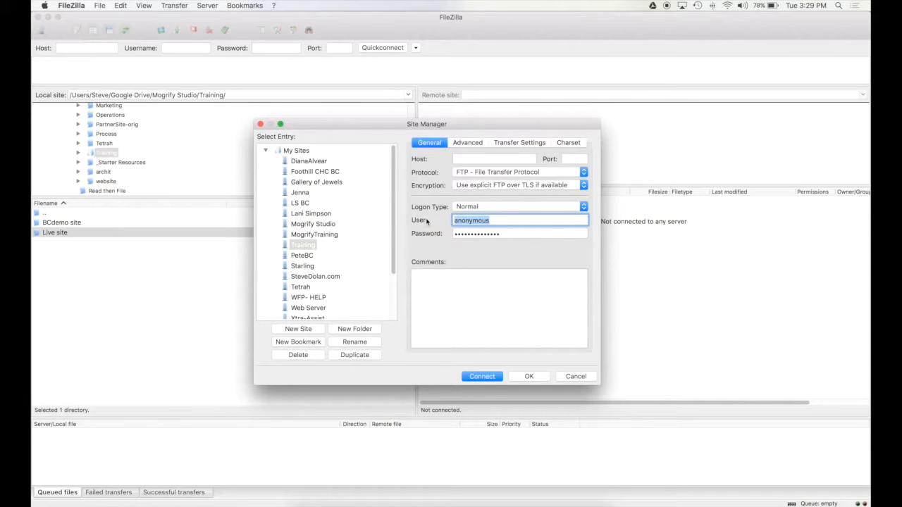
{"action": "left_click", "coordinate": [511, 234]}
{"action": "left_click", "coordinate": [511, 303]}
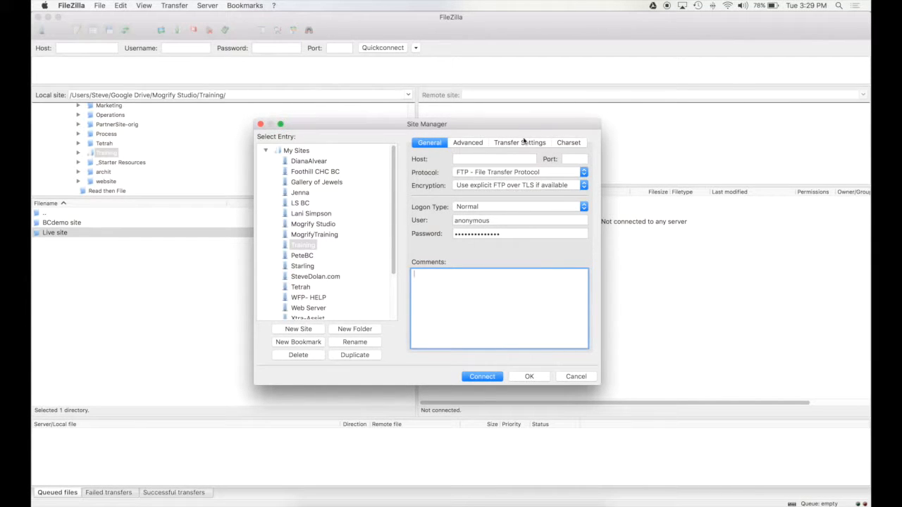
Enter host mogrifytraining.businesscatalyst.com, choose SFTP, and fill in the account user name and password.
{"action": "left_click", "coordinate": [493, 159]}
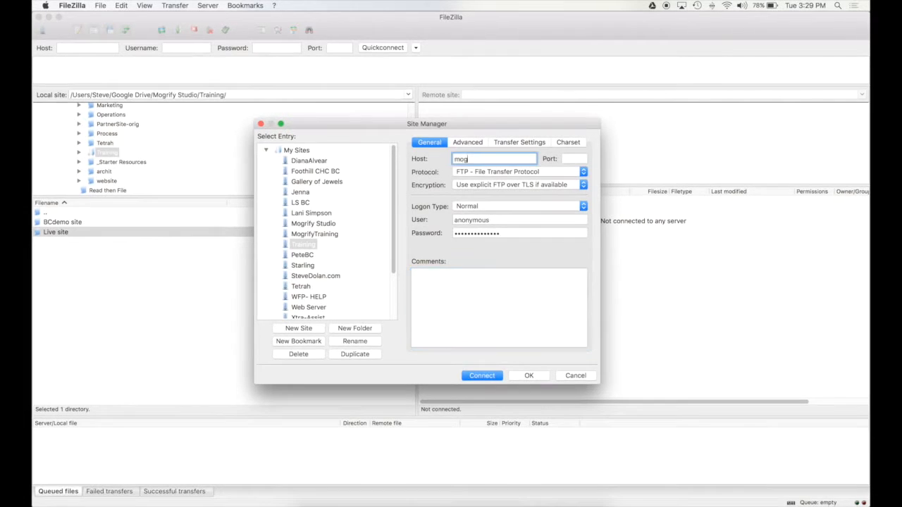
{"action": "type", "text": "mogrifytraining.businesscatalyst.com"}
{"action": "left_click", "coordinate": [518, 172]}
{"action": "left_click", "coordinate": [493, 180]}
{"action": "key", "text": "Tab"}
{"action": "key", "text": "super+v"}
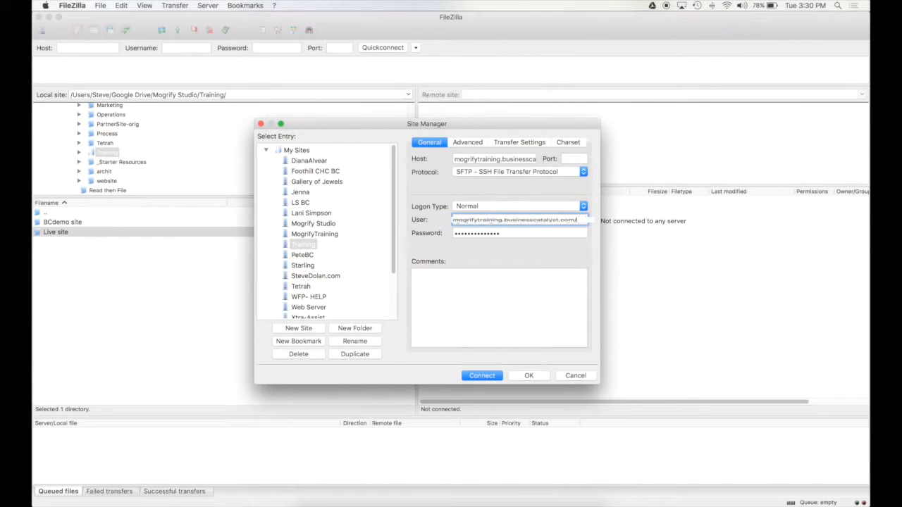
{"action": "key", "text": "Tab"}
{"action": "type", "text": "•"}
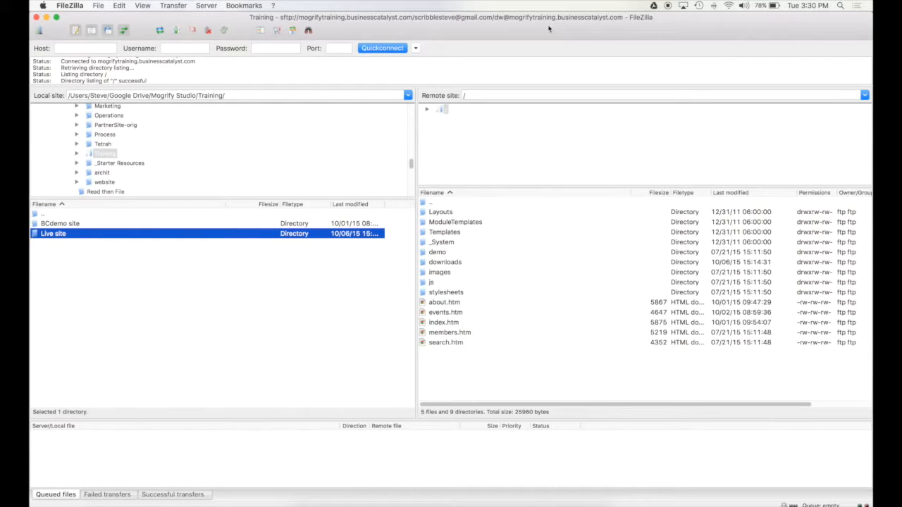
Reopen the Site Manager and cancel it, keeping the Training connection showing the remote root.
{"action": "left_click", "coordinate": [99, 6]}
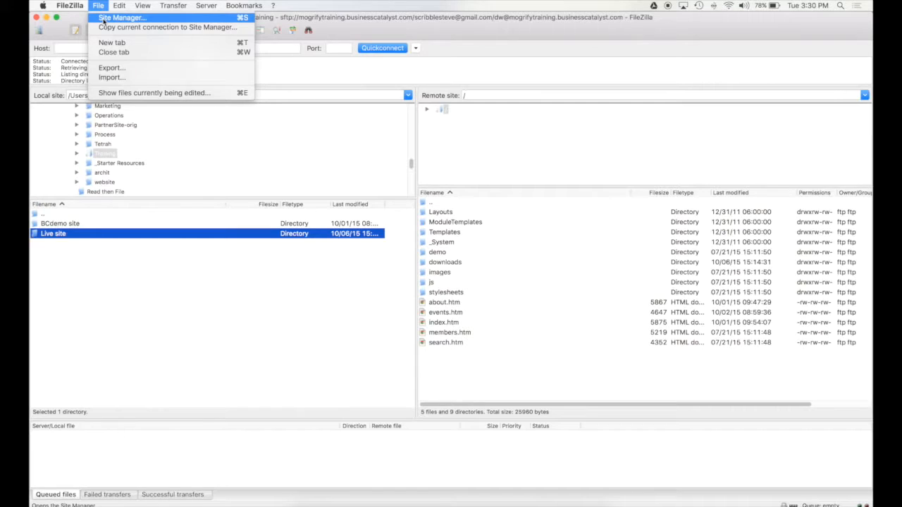
{"action": "left_click", "coordinate": [104, 19]}
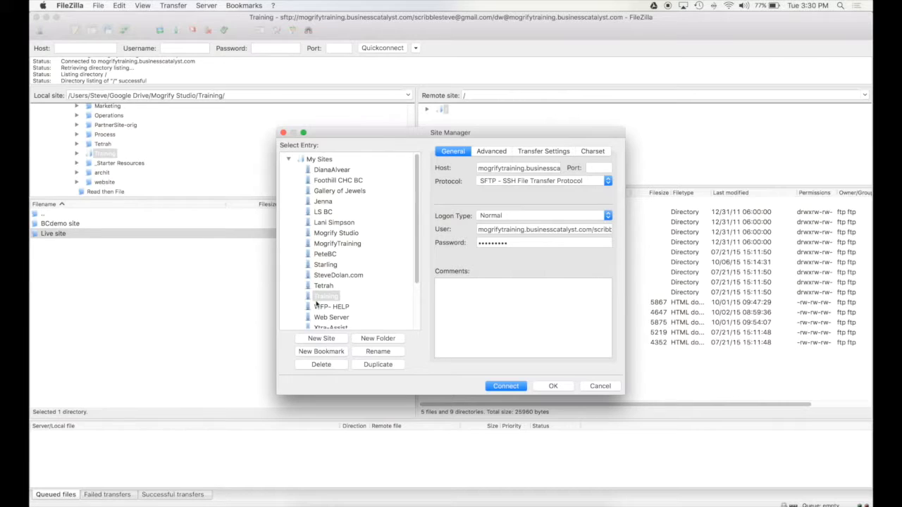
{"action": "left_click", "coordinate": [595, 387]}
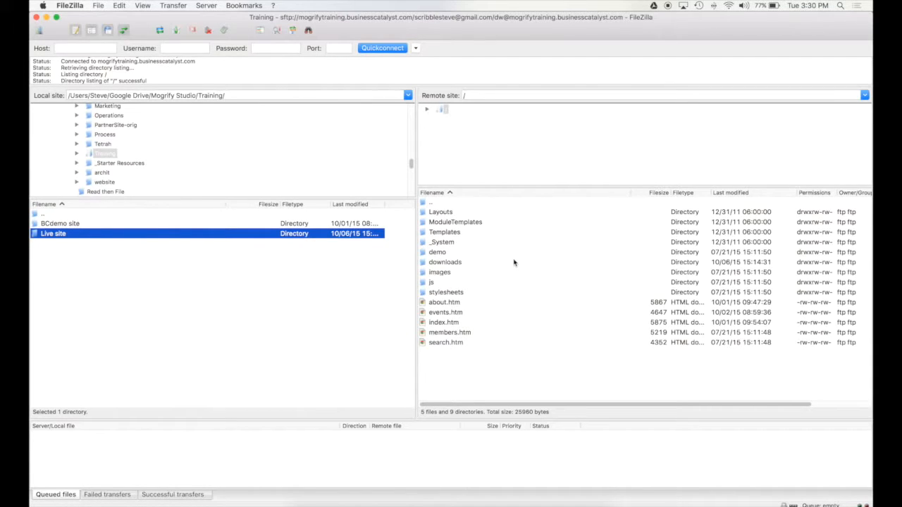
{"action": "left_click", "coordinate": [376, 260]}
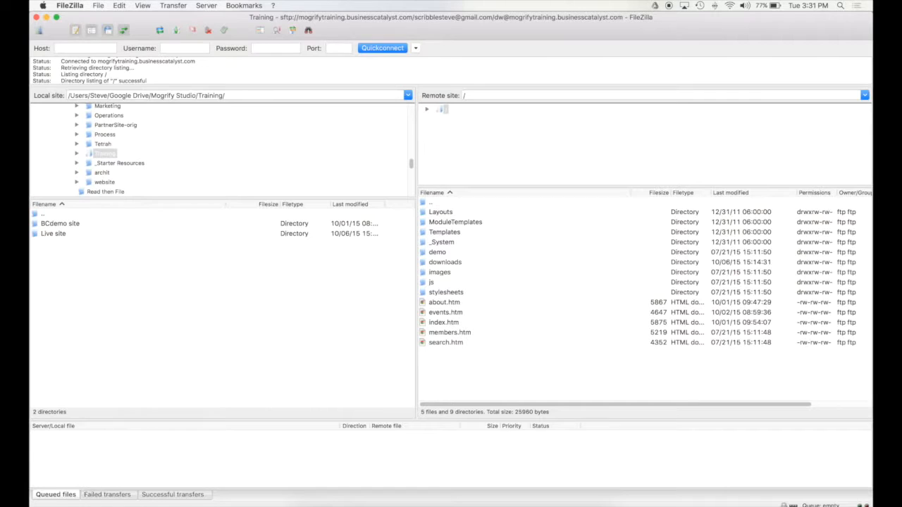
{"action": "left_click", "coordinate": [105, 496]}
{"action": "left_click", "coordinate": [153, 495]}
{"action": "left_click", "coordinate": [72, 496]}
{"action": "left_click", "coordinate": [103, 496]}
{"action": "left_click", "coordinate": [144, 497]}
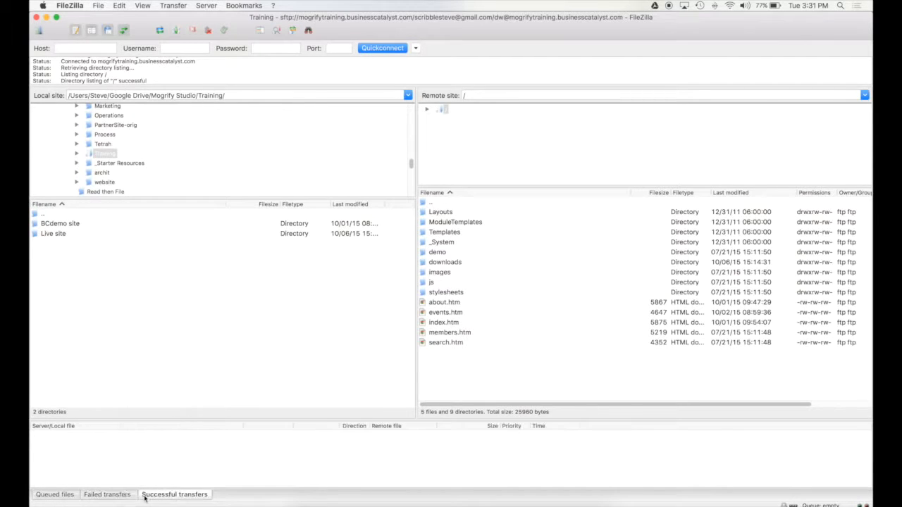
{"action": "left_click", "coordinate": [73, 496]}
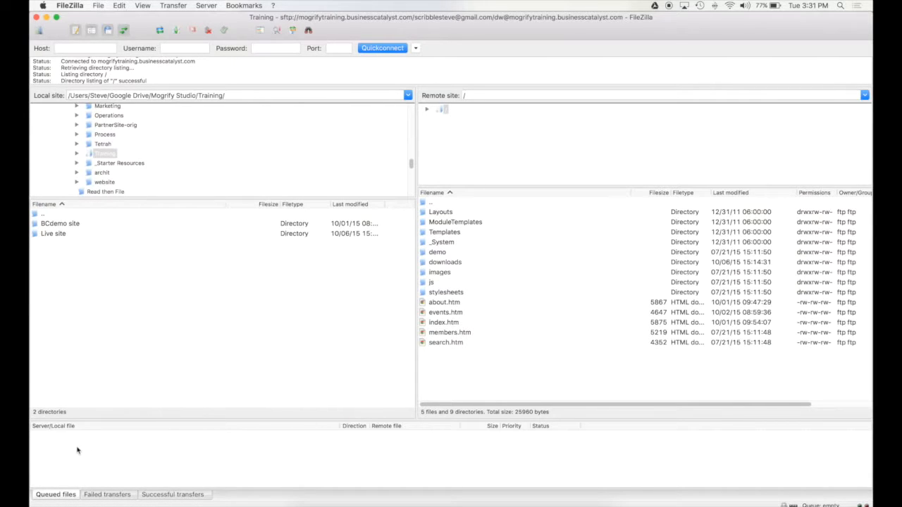
{"action": "left_click", "coordinate": [118, 496]}
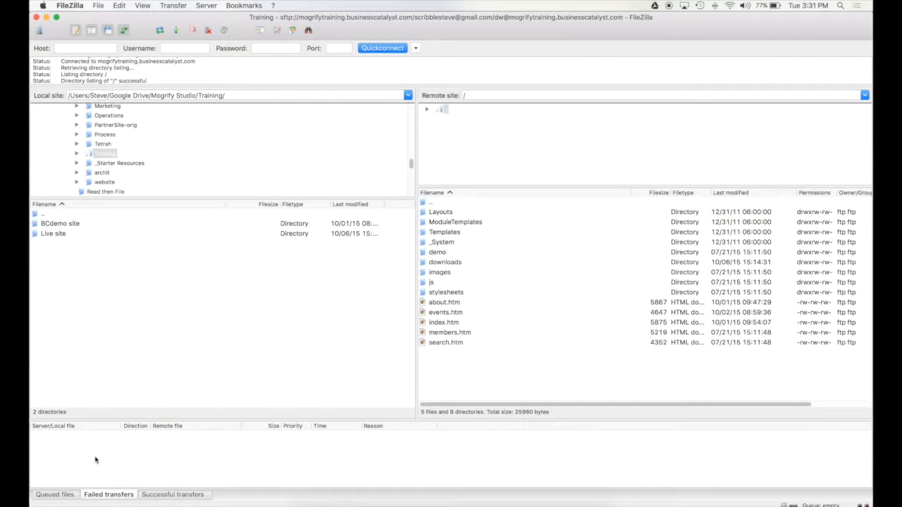
{"action": "left_click", "coordinate": [150, 496]}
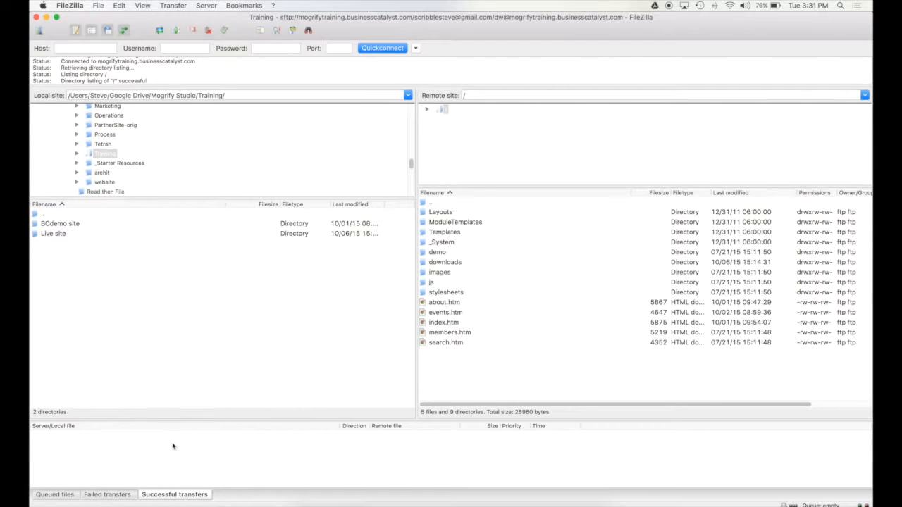
{"action": "left_click", "coordinate": [64, 496]}
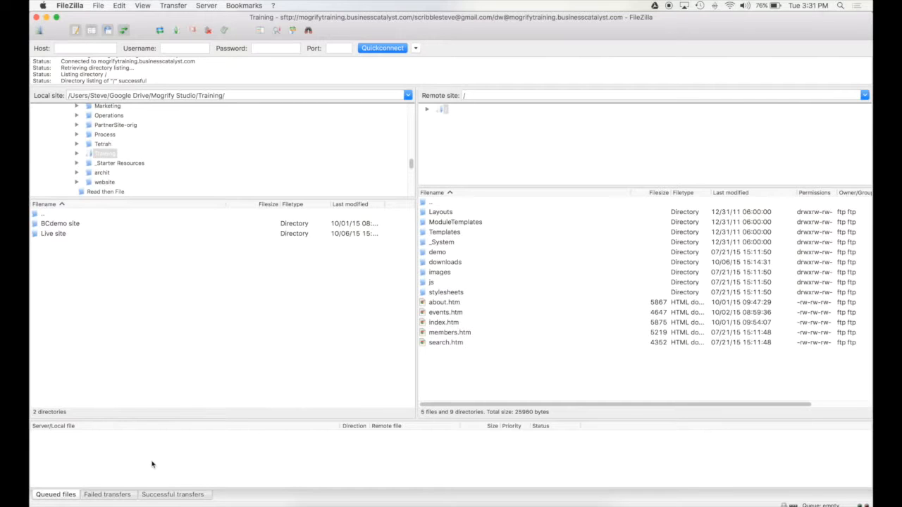
{"action": "left_click", "coordinate": [105, 496]}
{"action": "left_click", "coordinate": [169, 497]}
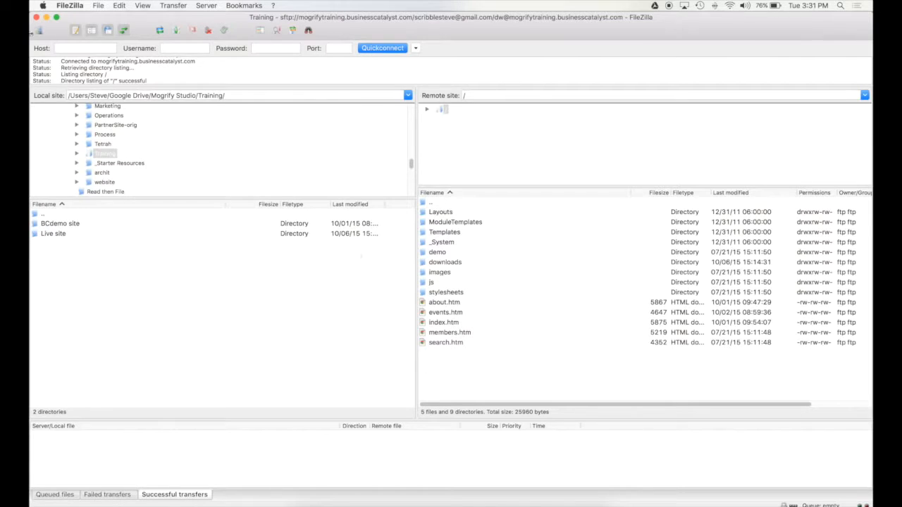
{"action": "left_click", "coordinate": [69, 6]}
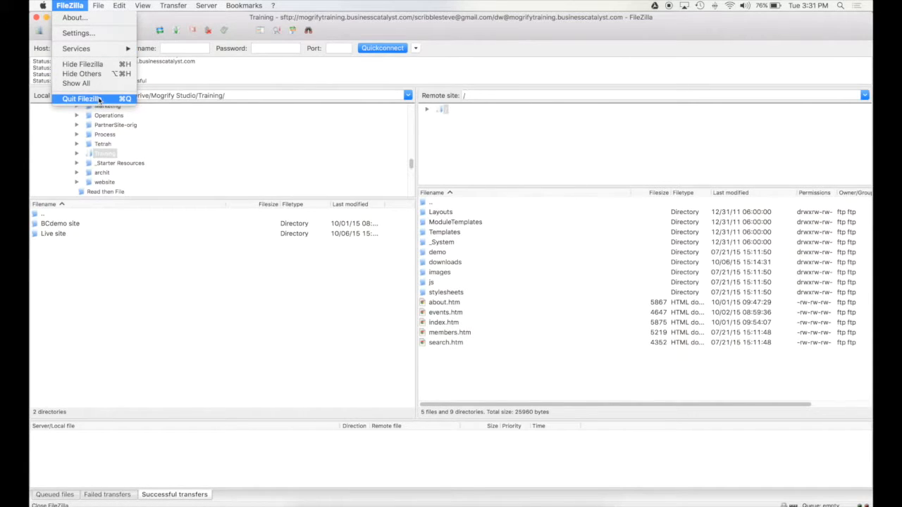
{"action": "left_click", "coordinate": [166, 323]}
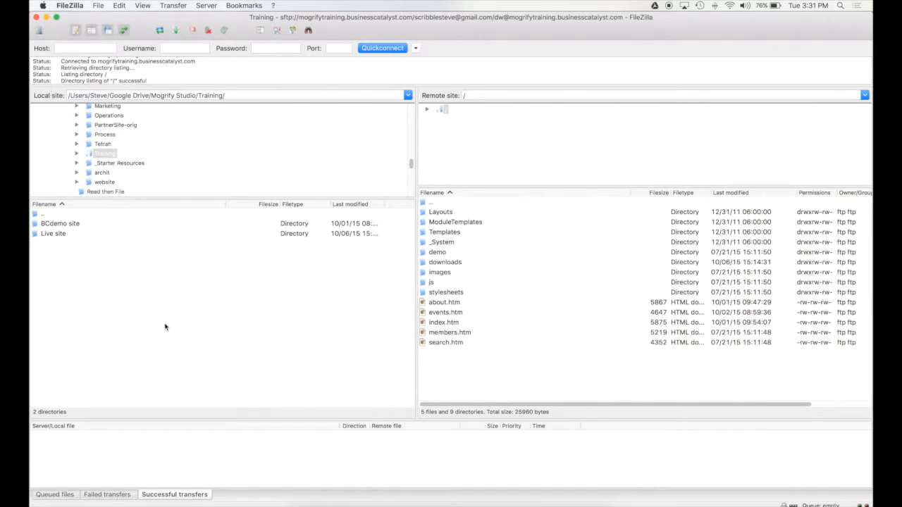
{"action": "left_click", "coordinate": [116, 496]}
{"action": "left_click", "coordinate": [69, 498]}
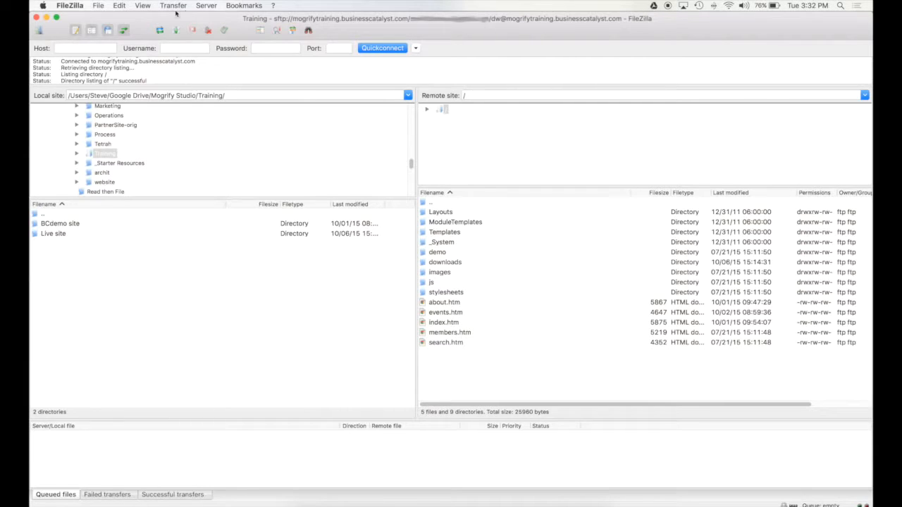
{"action": "left_click", "coordinate": [70, 5]}
{"action": "left_click", "coordinate": [55, 4]}
Open the local Live site folder and check its two .xls import files.
{"action": "left_click", "coordinate": [52, 235]}
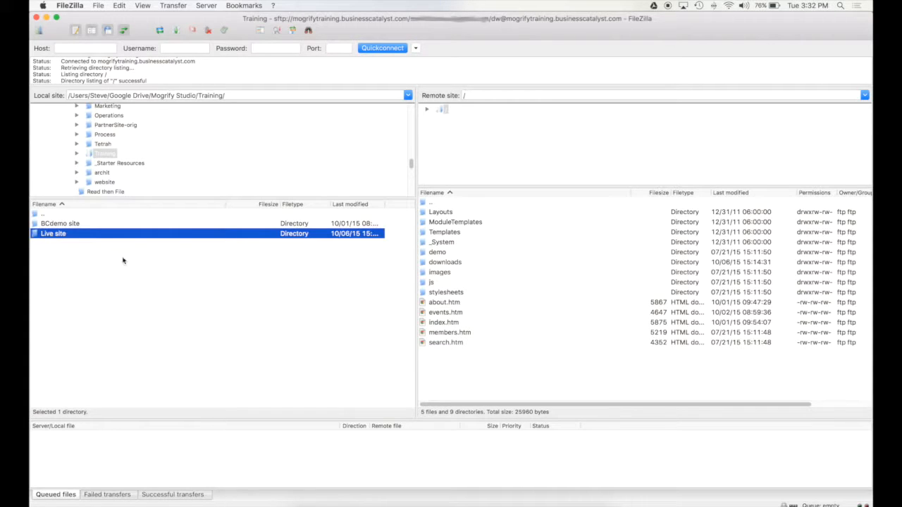
{"action": "double_click", "coordinate": [56, 236]}
{"action": "left_click", "coordinate": [56, 236]}
{"action": "left_click", "coordinate": [77, 245]}
{"action": "left_click", "coordinate": [155, 302]}
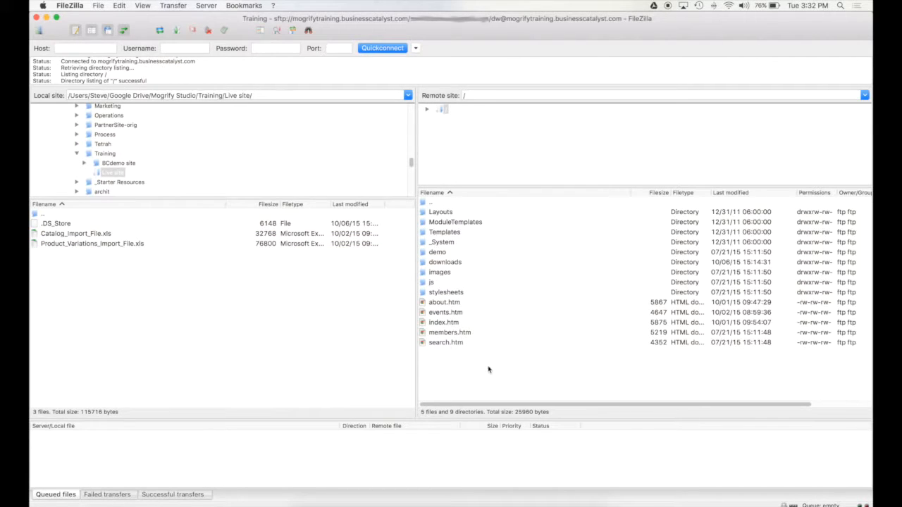
Select every remote item from Layouts through search.htm.
{"action": "left_click", "coordinate": [441, 212]}
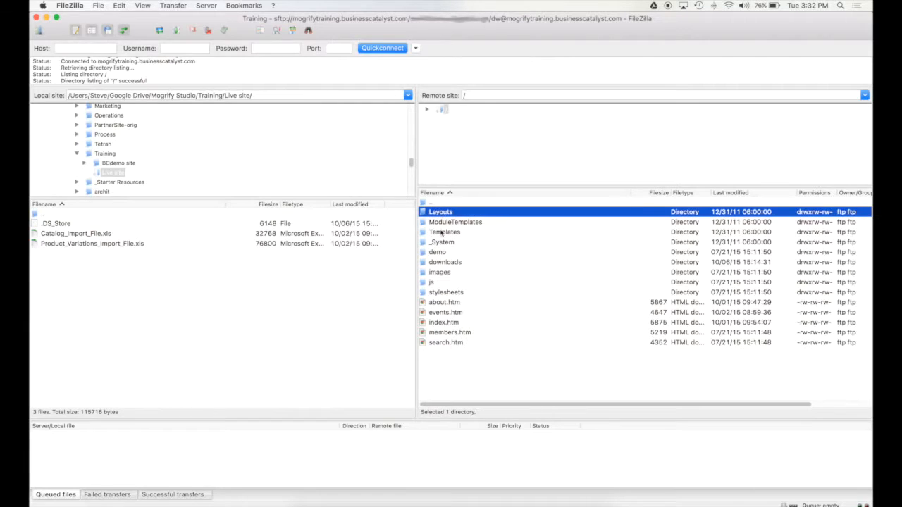
{"action": "left_click", "coordinate": [444, 343], "text": "shift"}
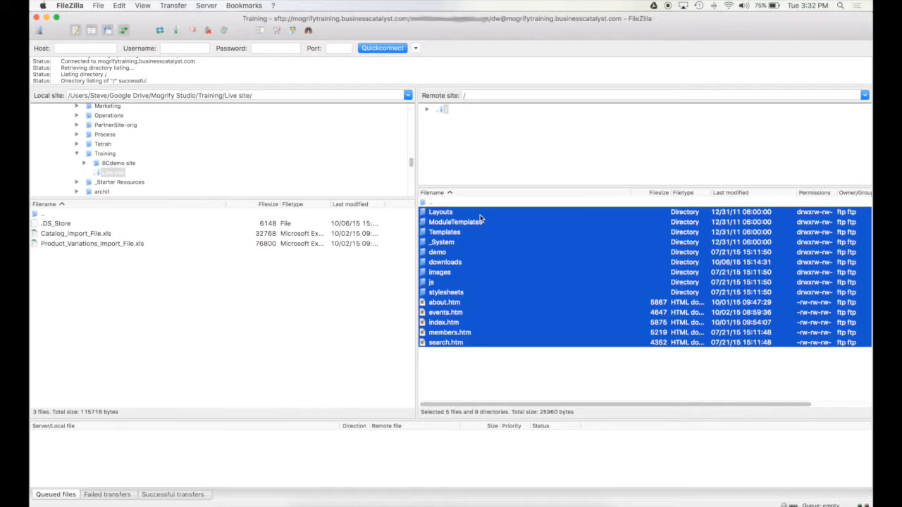
{"action": "left_click", "coordinate": [462, 384]}
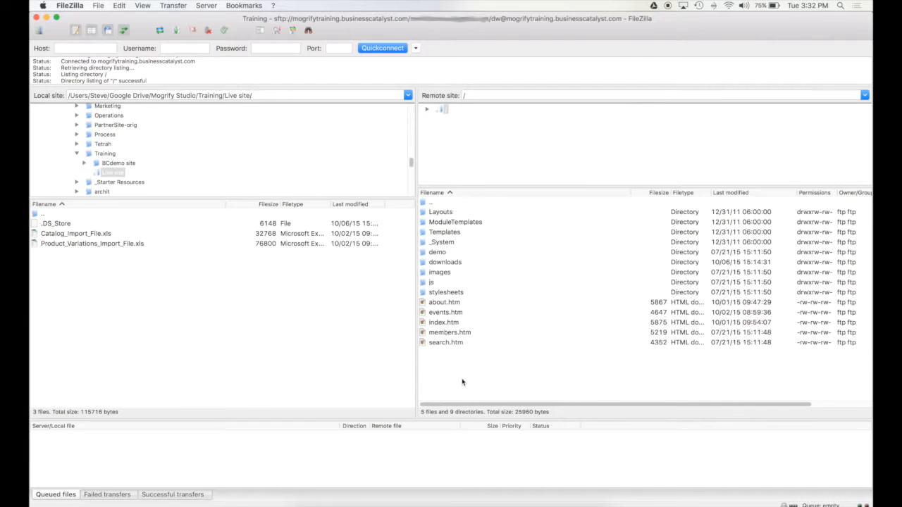
{"action": "left_click", "coordinate": [426, 213]}
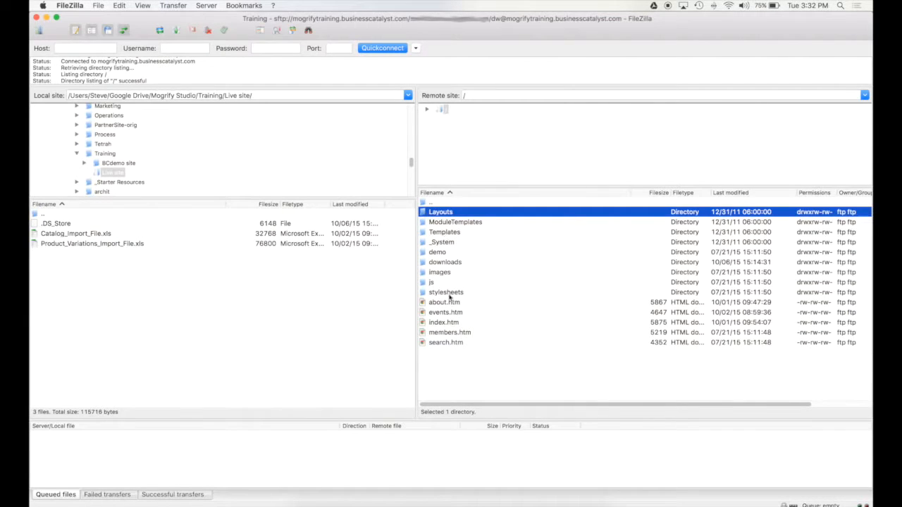
{"action": "left_click", "coordinate": [449, 344], "text": "shift"}
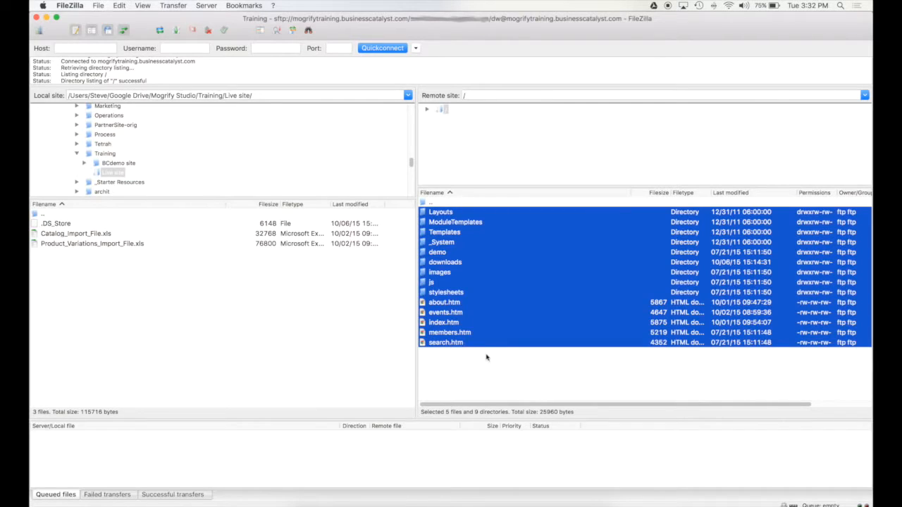
{"action": "left_click", "coordinate": [485, 356]}
{"action": "left_click", "coordinate": [474, 344]}
{"action": "left_click", "coordinate": [448, 322]}
{"action": "left_click", "coordinate": [450, 313]}
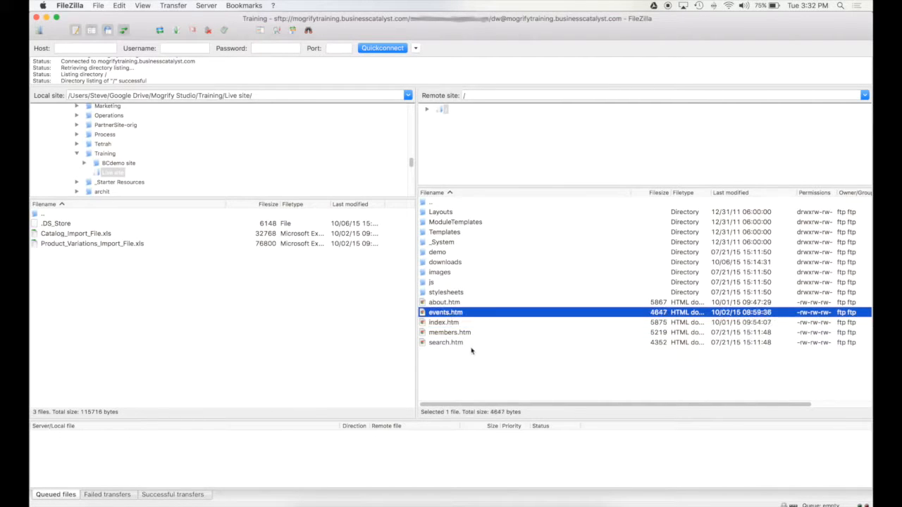
{"action": "left_click", "coordinate": [469, 344]}
{"action": "left_click", "coordinate": [444, 216], "text": "shift"}
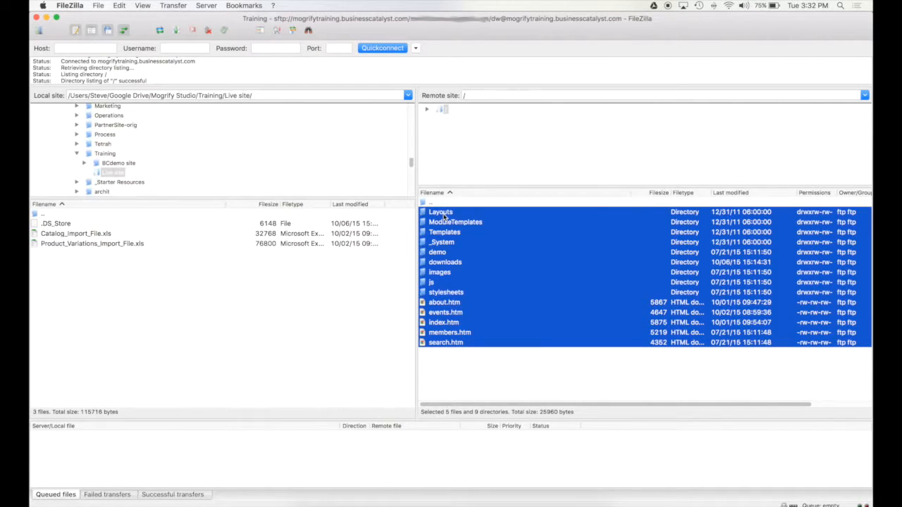
Drag the selected remote items into local Live site and wait for the download to finish.
{"action": "left_click_drag", "start_coordinate": [488, 258], "coordinate": [120, 279]}
{"action": "left_click_drag", "start_coordinate": [120, 279], "coordinate": [81, 286]}
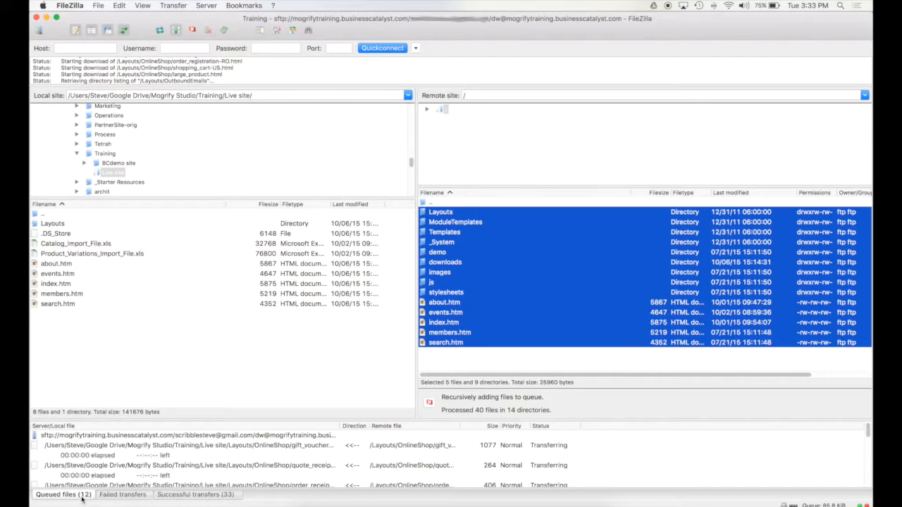
{"action": "left_click", "coordinate": [256, 417]}
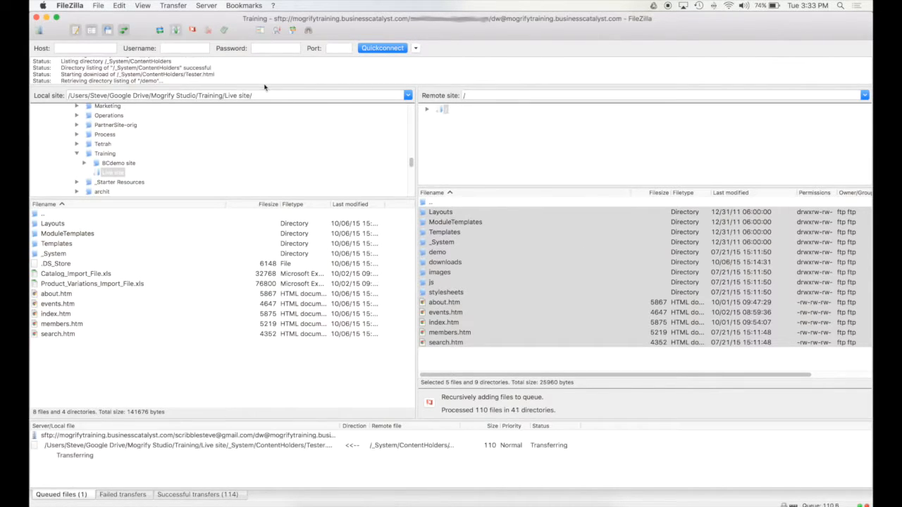
{"action": "left_click_drag", "start_coordinate": [264, 86], "coordinate": [261, 155]}
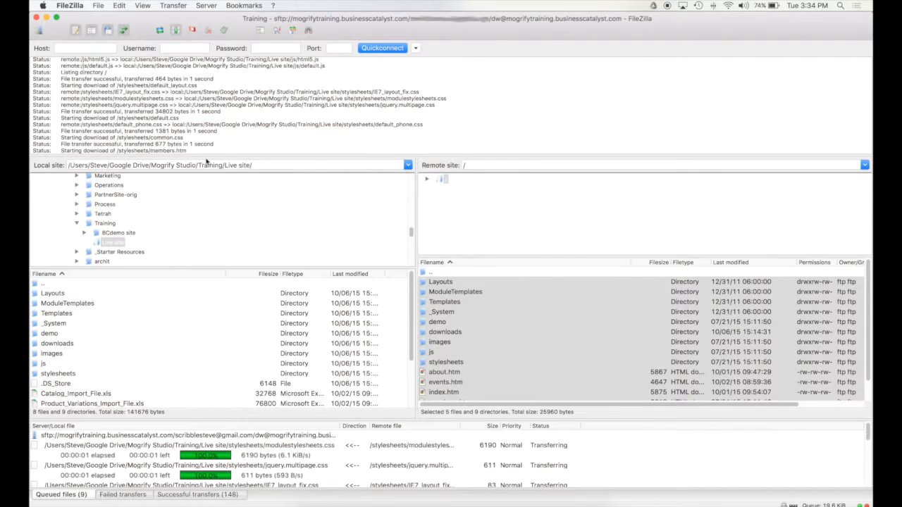
{"action": "left_click_drag", "start_coordinate": [225, 159], "coordinate": [232, 73]}
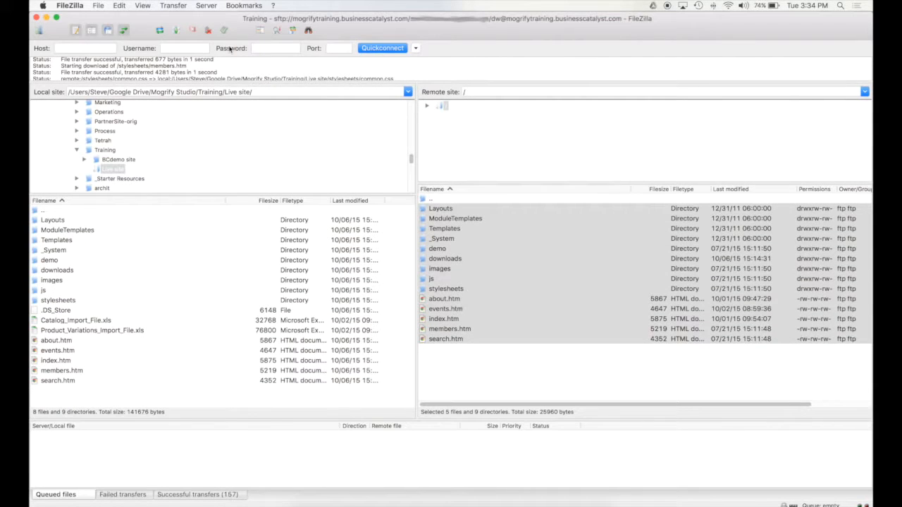
Hide the Message log and the Quickconnect bar from the View menu.
{"action": "scroll", "coordinate": [113, 65], "scroll_direction": "down", "scroll_amount": 5}
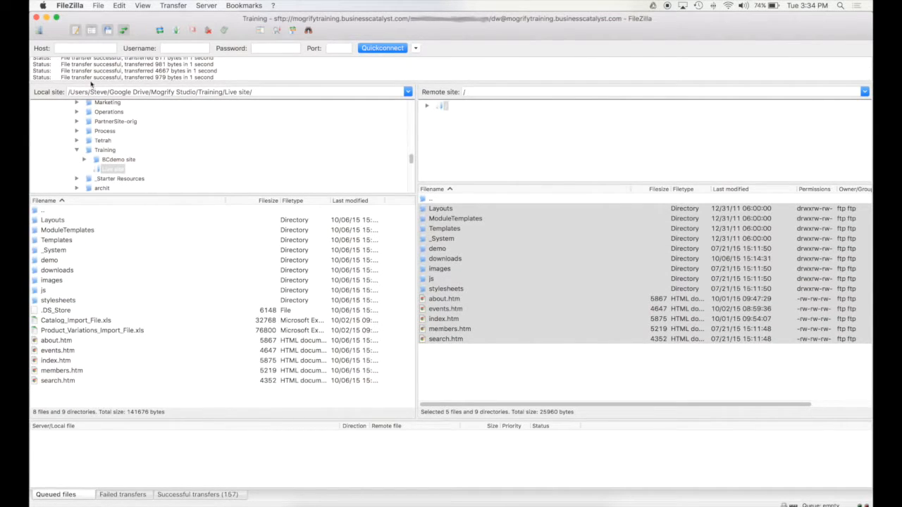
{"action": "left_click", "coordinate": [143, 6]}
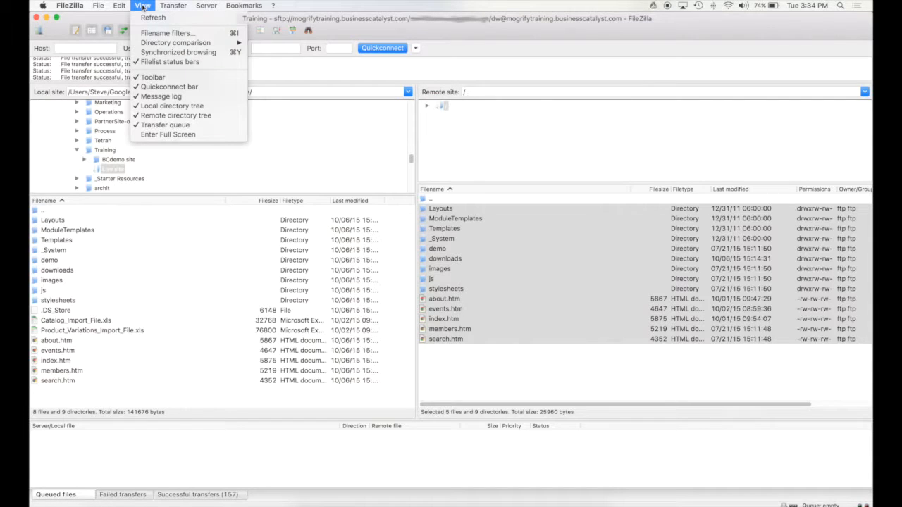
{"action": "left_click", "coordinate": [210, 97]}
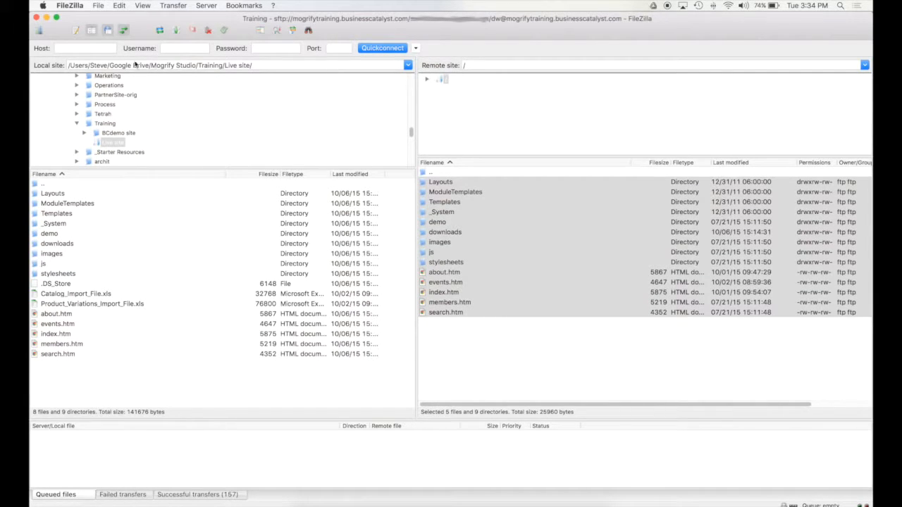
{"action": "left_click", "coordinate": [143, 5]}
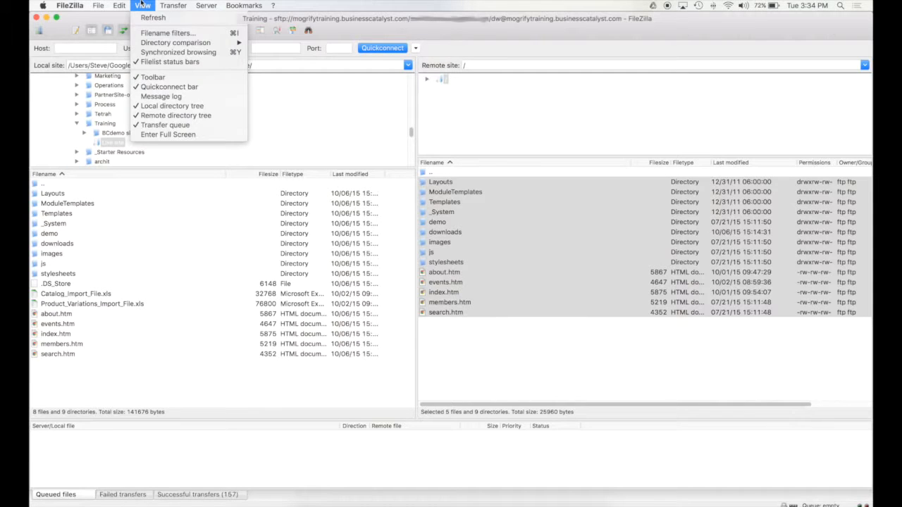
{"action": "left_click", "coordinate": [169, 87]}
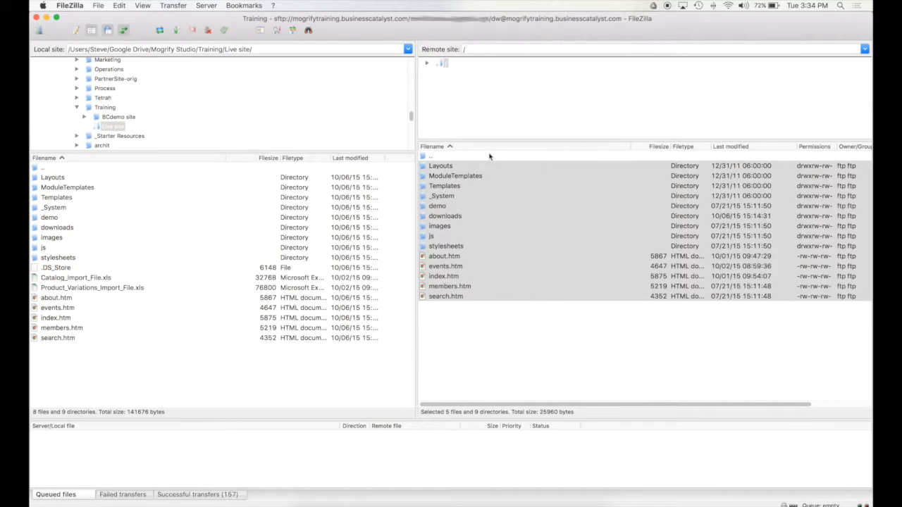
Enlarge the remote and local folder trees and select the local Live site folder.
{"action": "left_click_drag", "start_coordinate": [427, 141], "coordinate": [428, 152]}
{"action": "left_click", "coordinate": [542, 117]}
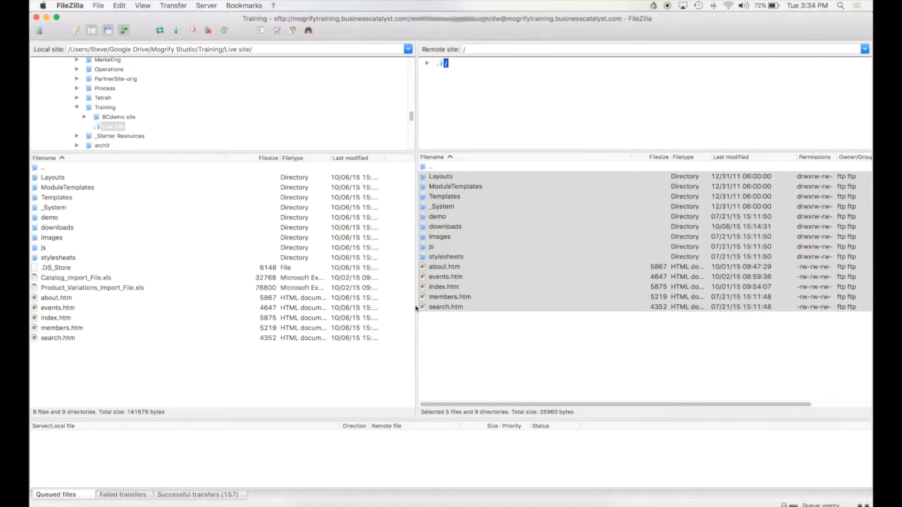
{"action": "left_click", "coordinate": [491, 356]}
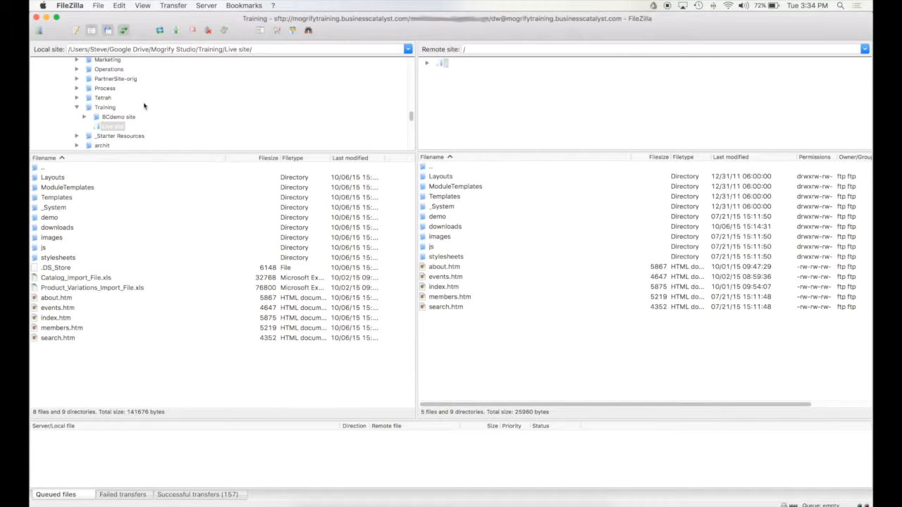
{"action": "left_click", "coordinate": [107, 128]}
{"action": "right_click", "coordinate": [76, 372]}
{"action": "left_click", "coordinate": [201, 337]}
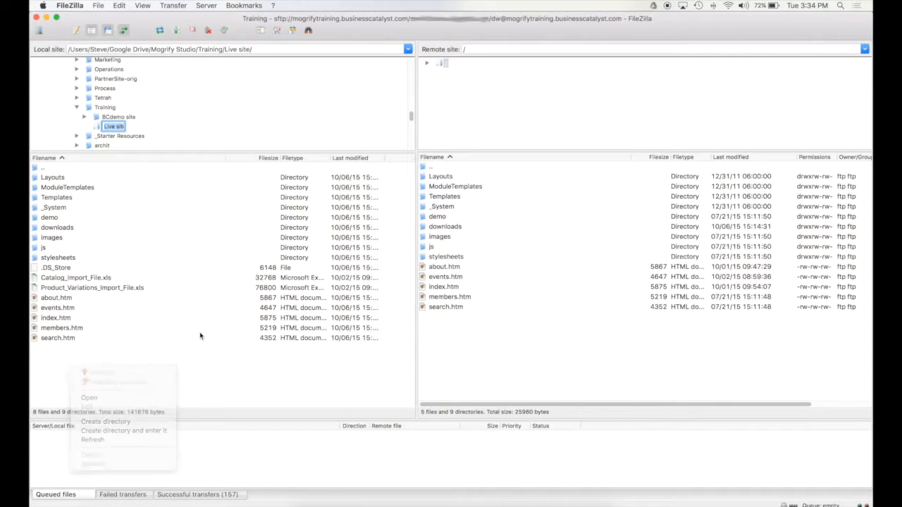
{"action": "left_click_drag", "start_coordinate": [185, 153], "coordinate": [177, 178]}
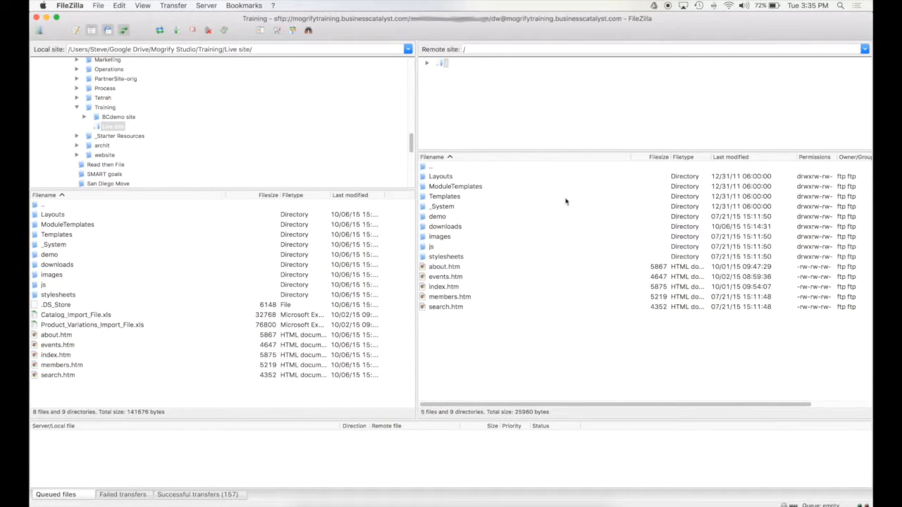
Expand the remote root '/', widen the folder tree, and open the Layouts folder.
{"action": "left_click", "coordinate": [426, 64]}
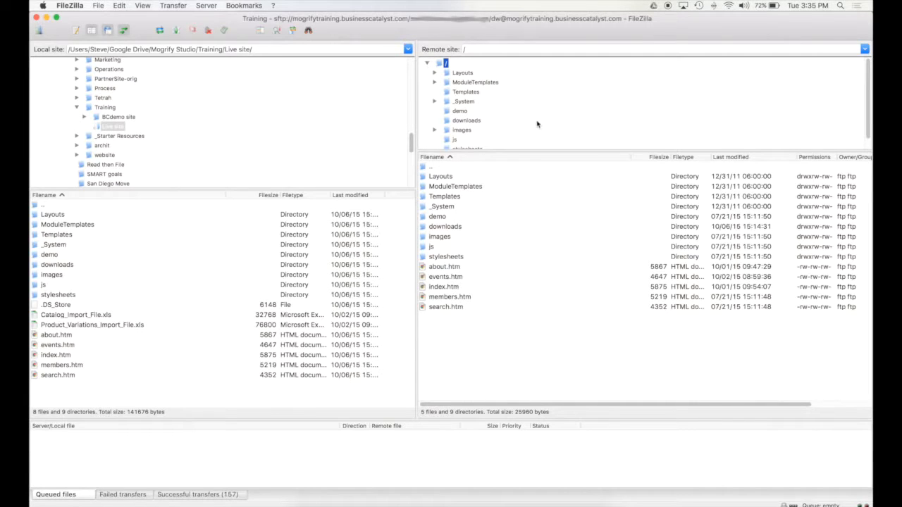
{"action": "left_click_drag", "start_coordinate": [509, 152], "coordinate": [516, 210]}
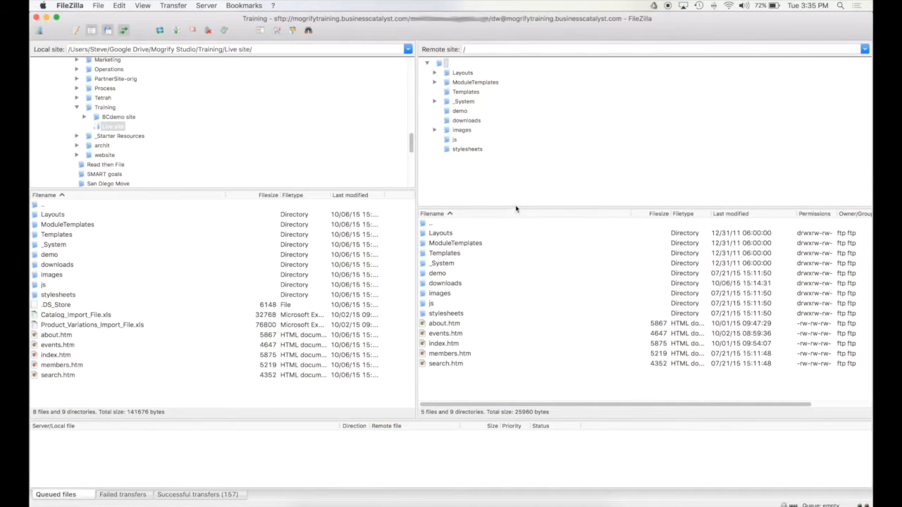
{"action": "left_click", "coordinate": [465, 51]}
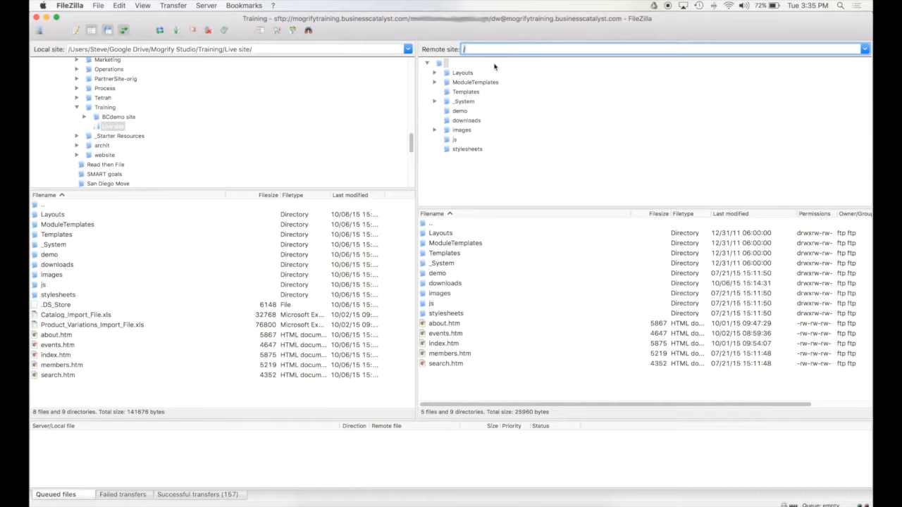
{"action": "left_click", "coordinate": [479, 180]}
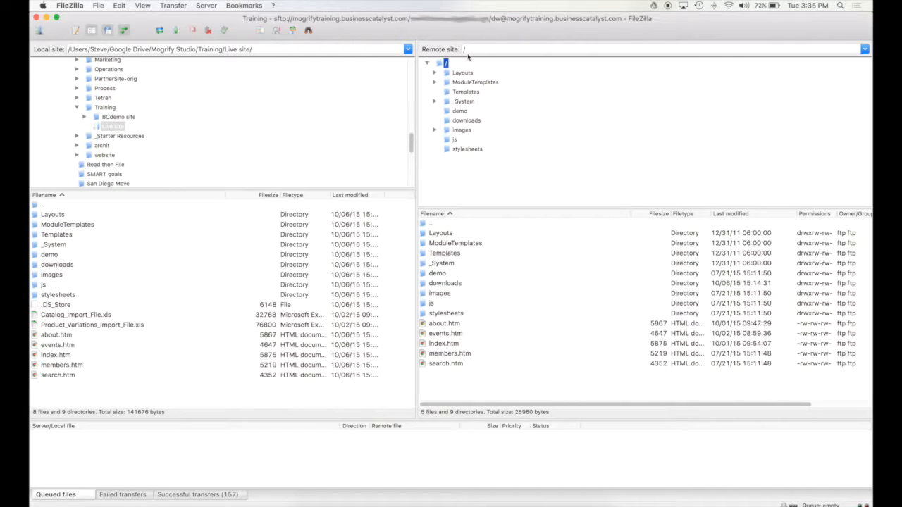
{"action": "left_click", "coordinate": [458, 74]}
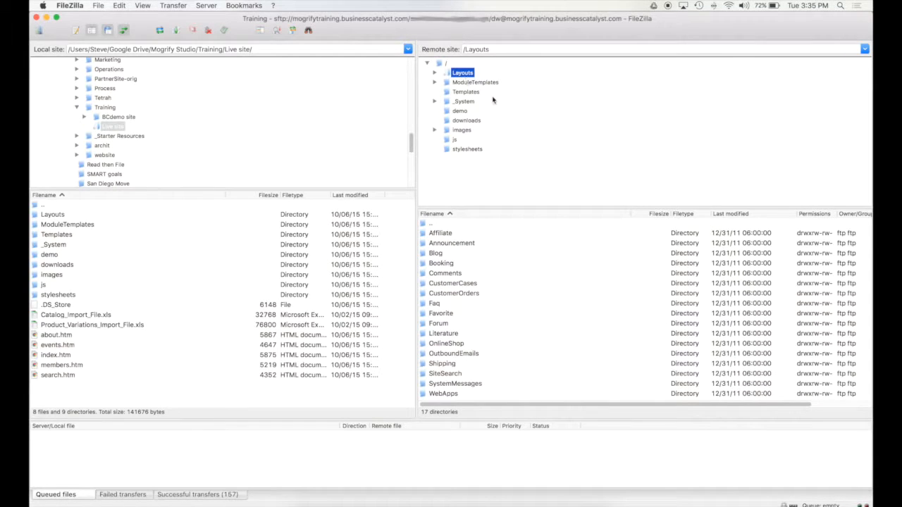
Browse remote Layouts into OrderStatusChanged and CustomerOrders, then back to Layouts.
{"action": "left_click", "coordinate": [435, 74]}
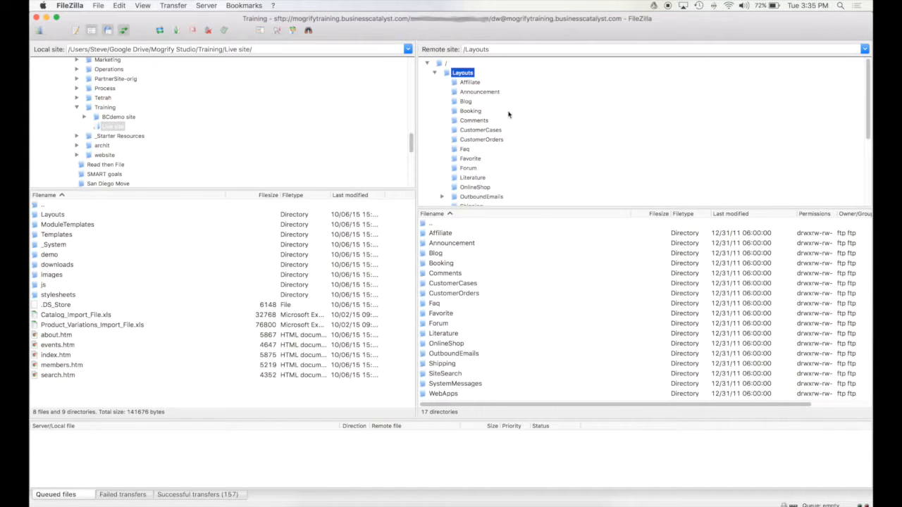
{"action": "scroll", "coordinate": [479, 161], "scroll_direction": "down", "scroll_amount": 3}
{"action": "left_click", "coordinate": [442, 131]}
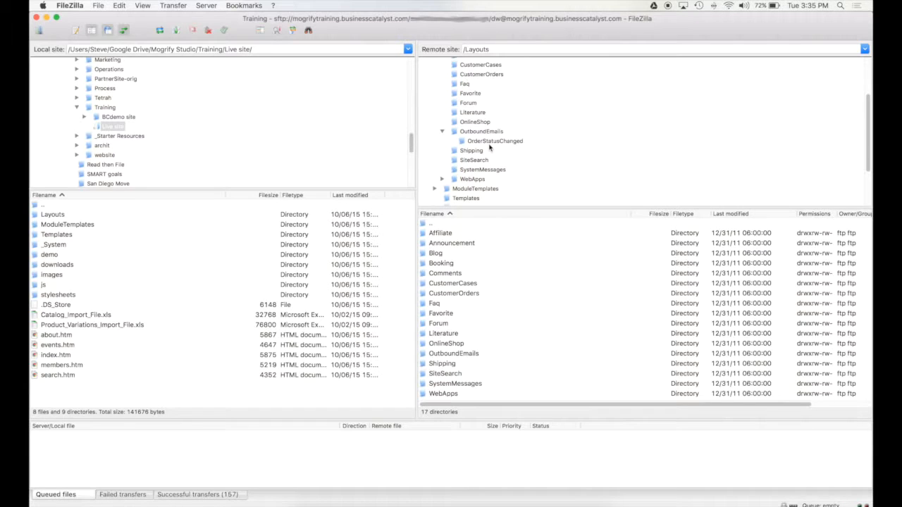
{"action": "left_click", "coordinate": [493, 141]}
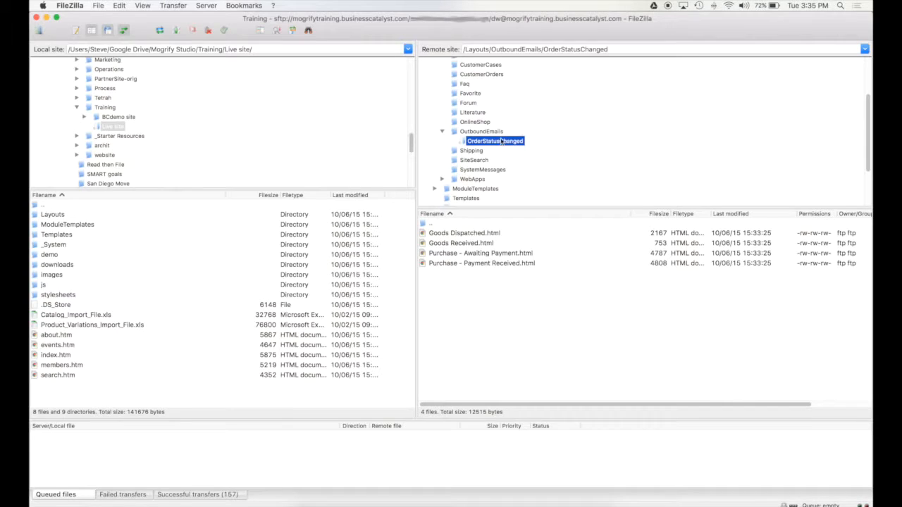
{"action": "double_click", "coordinate": [427, 224]}
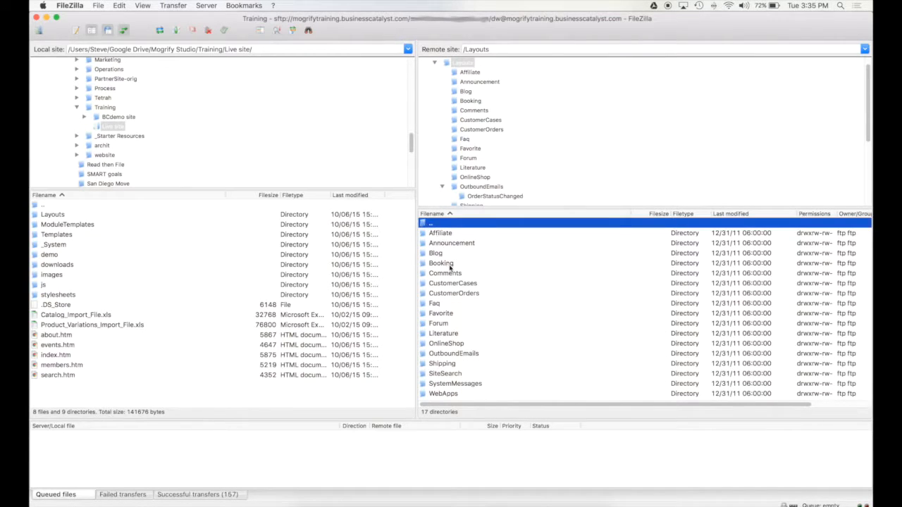
{"action": "double_click", "coordinate": [449, 292]}
{"action": "double_click", "coordinate": [425, 224]}
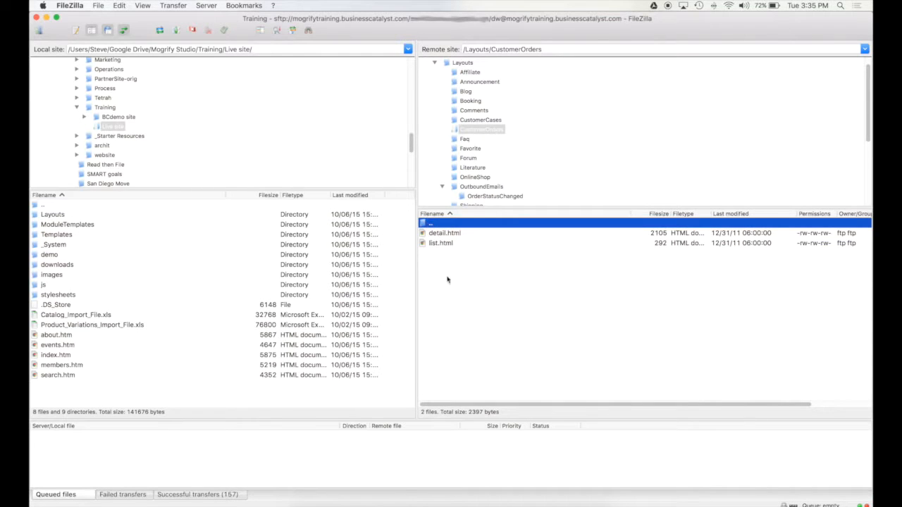
{"action": "scroll", "coordinate": [538, 119], "scroll_direction": "down", "scroll_amount": 2}
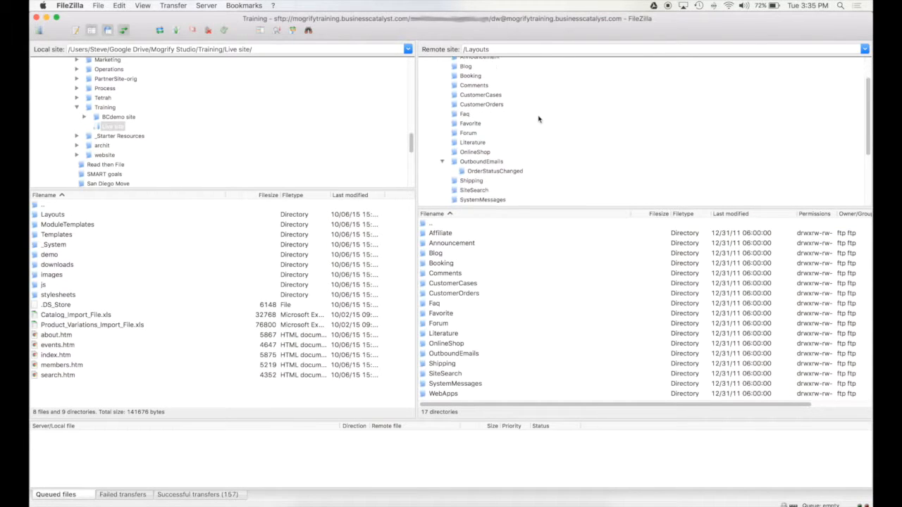
{"action": "left_click_drag", "start_coordinate": [509, 208], "coordinate": [505, 188]}
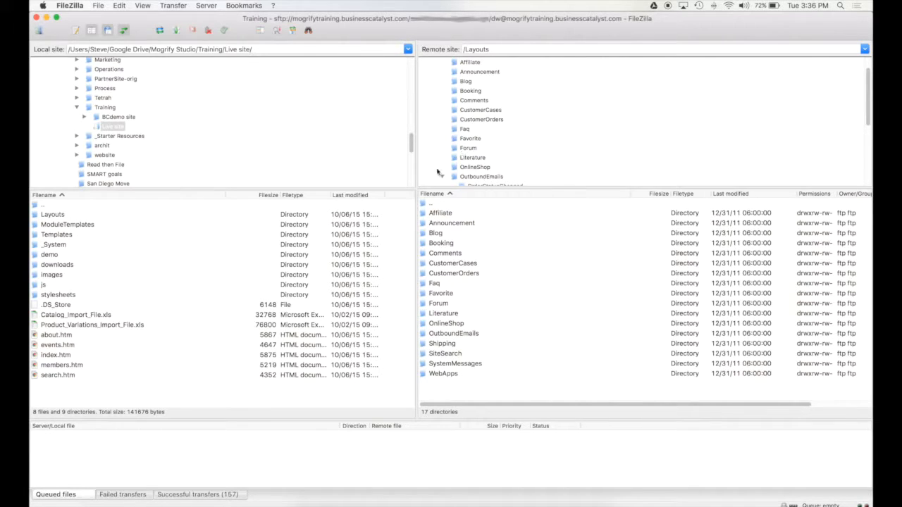
Go up to the remote root, then reopen OrderStatusChanged and check its path.
{"action": "left_click", "coordinate": [424, 205]}
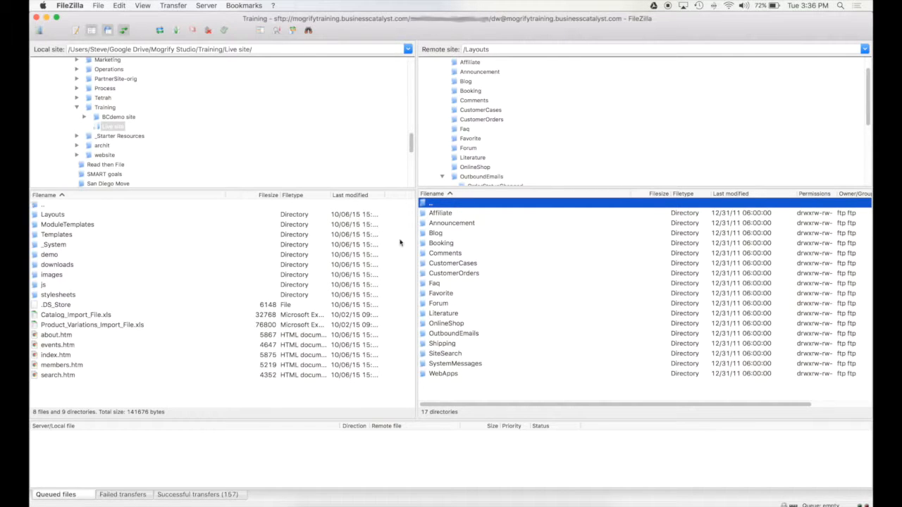
{"action": "left_click", "coordinate": [43, 206]}
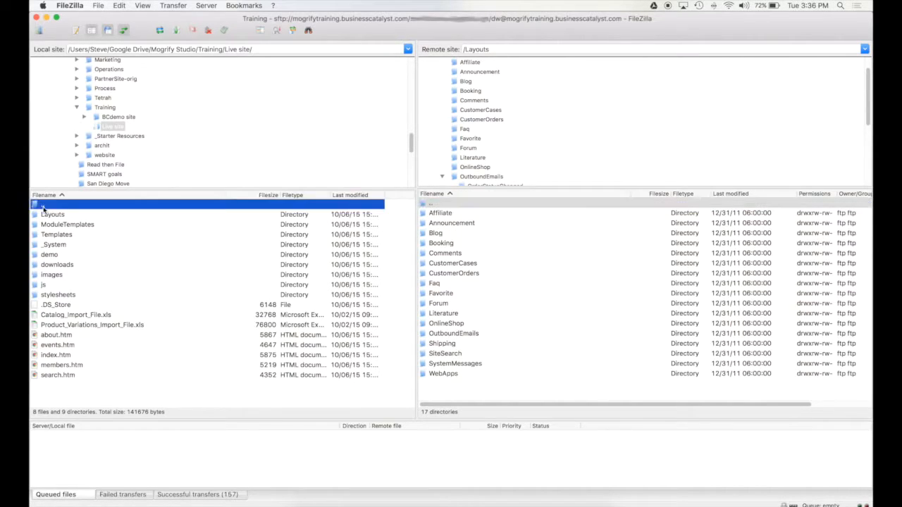
{"action": "left_click", "coordinate": [452, 204]}
{"action": "double_click", "coordinate": [430, 204]}
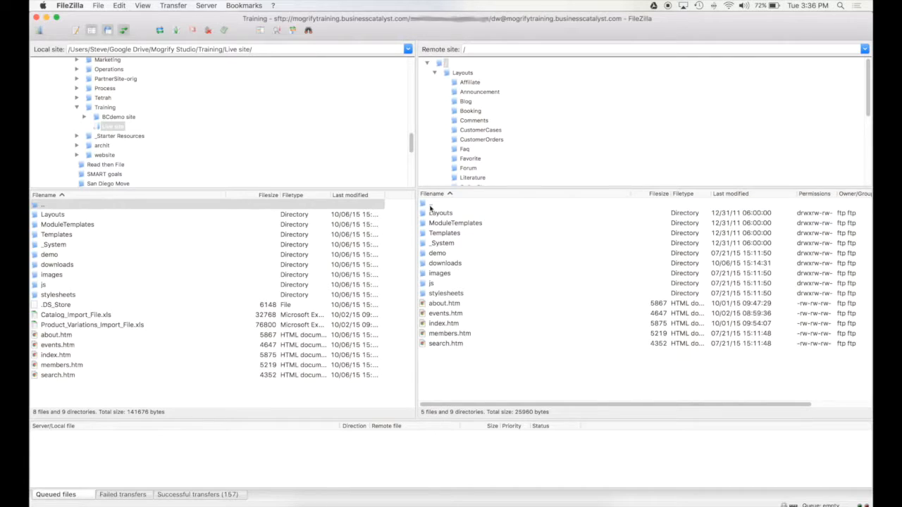
{"action": "left_click", "coordinate": [430, 205]}
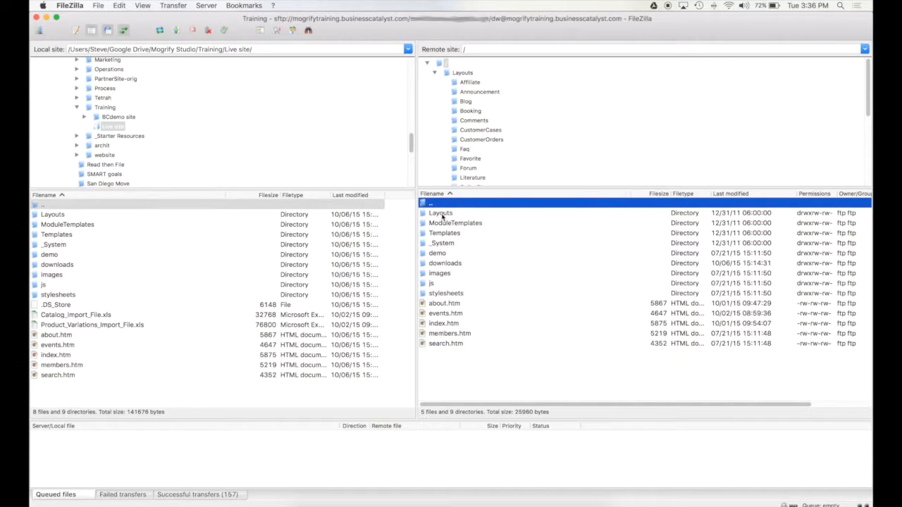
{"action": "scroll", "coordinate": [466, 124], "scroll_direction": "down", "scroll_amount": 3}
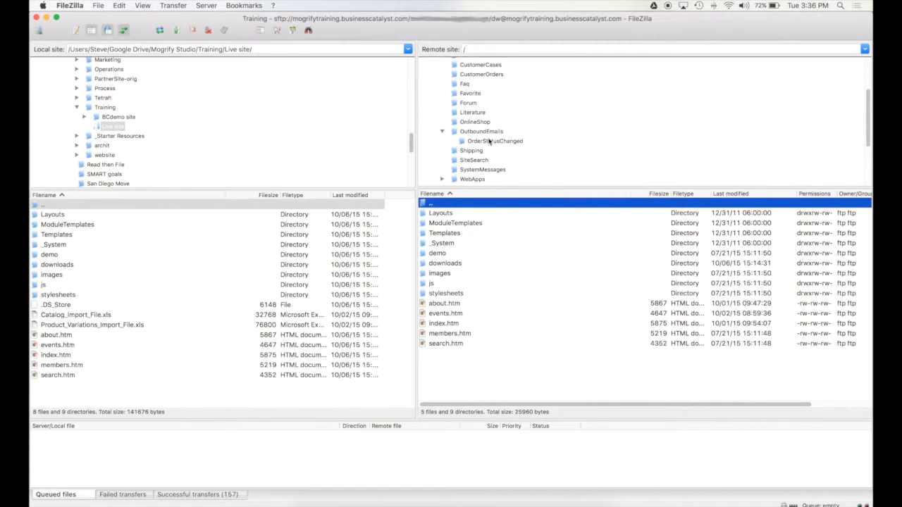
{"action": "left_click", "coordinate": [491, 142]}
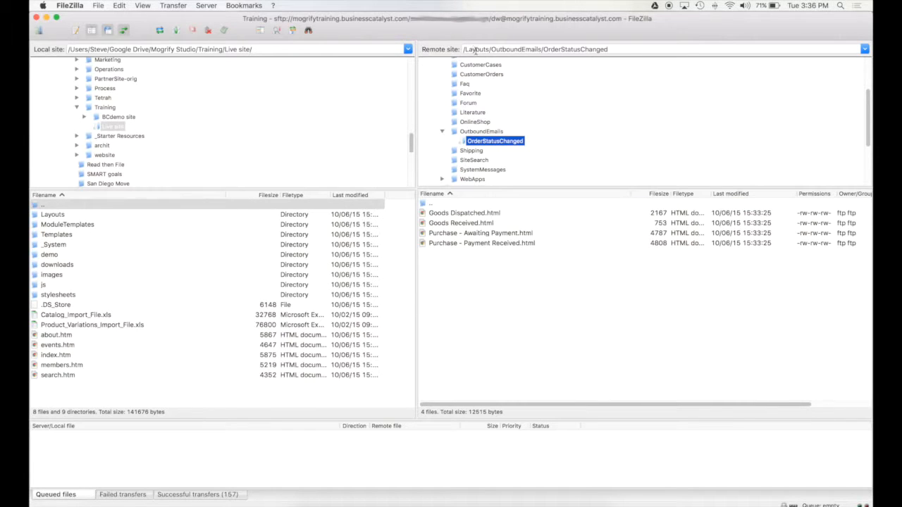
{"action": "left_click_drag", "start_coordinate": [465, 50], "coordinate": [654, 48]}
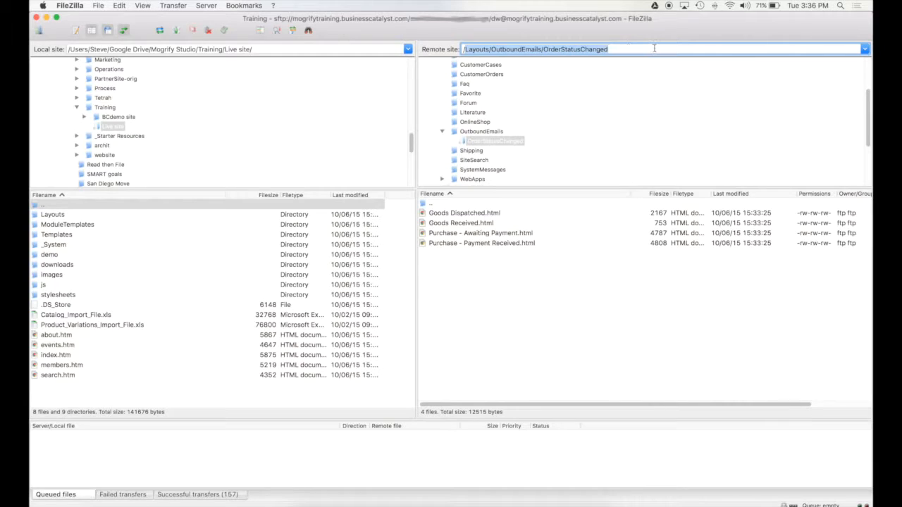
{"action": "left_click", "coordinate": [654, 47]}
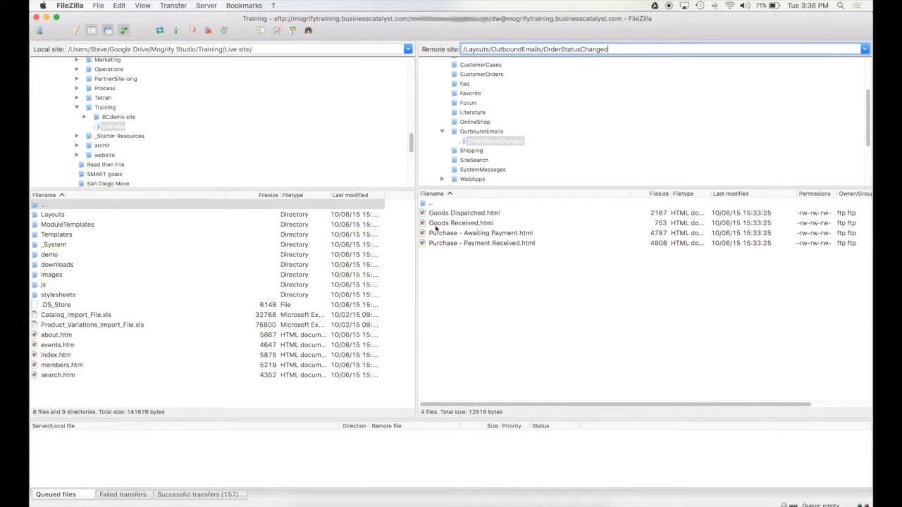
Climb from OrderStatusChanged through OutboundEmails and Layouts back to the server root '/'.
{"action": "double_click", "coordinate": [425, 204]}
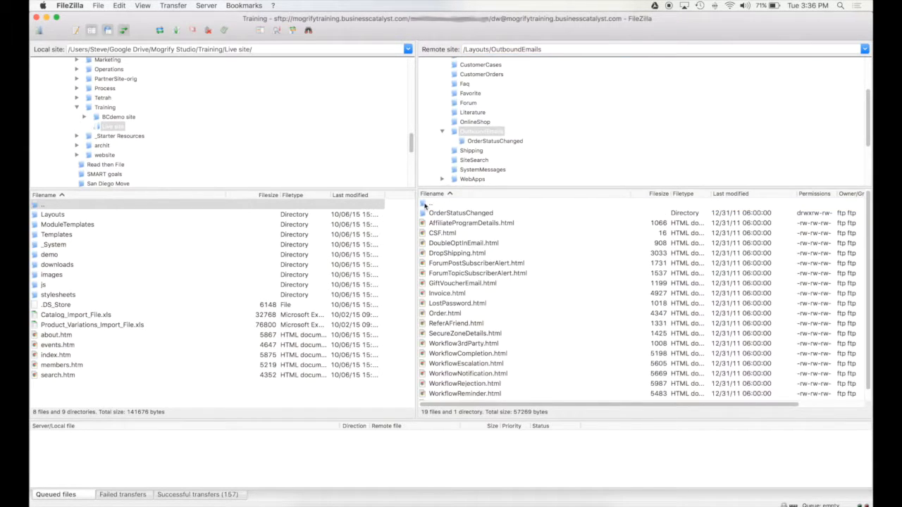
{"action": "double_click", "coordinate": [425, 205]}
{"action": "double_click", "coordinate": [425, 204]}
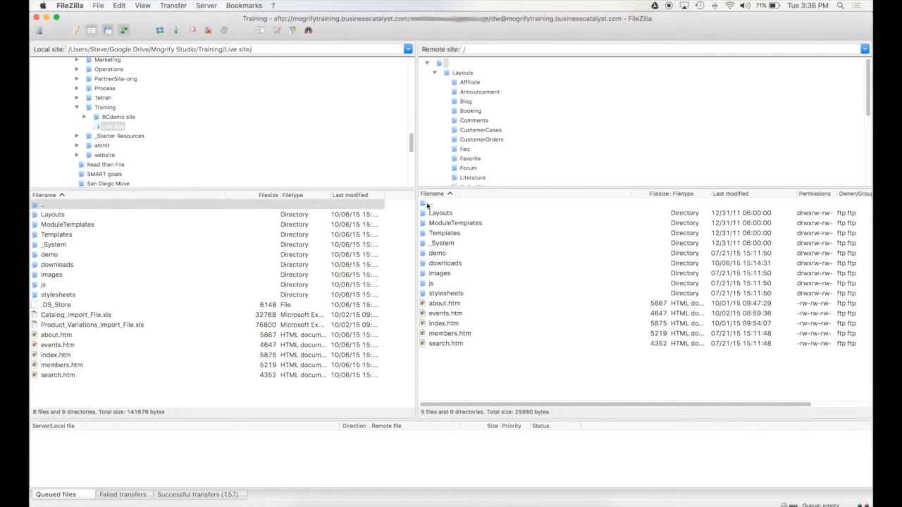
{"action": "scroll", "coordinate": [480, 165], "scroll_direction": "down", "scroll_amount": 5}
{"action": "left_click", "coordinate": [487, 86]}
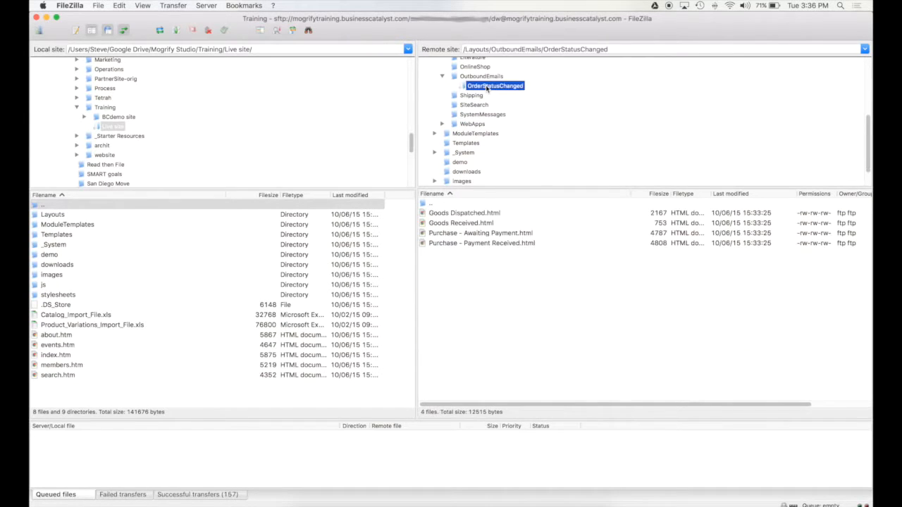
{"action": "scroll", "coordinate": [535, 139], "scroll_direction": "up", "scroll_amount": 5}
{"action": "left_click", "coordinate": [446, 64]}
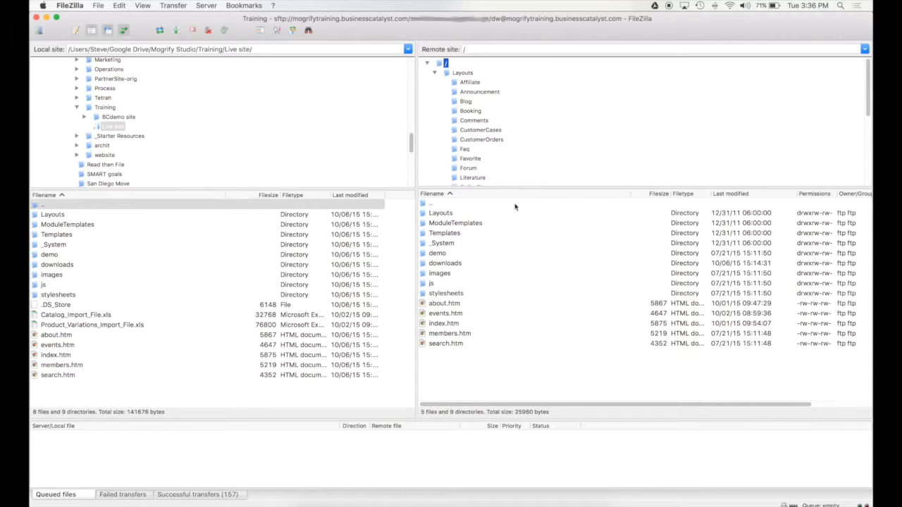
{"action": "left_click", "coordinate": [479, 380]}
Drag Catalog_Import_File.xls and Product_Variations_Import_File.xls into the server root and confirm both arrived.
{"action": "left_click", "coordinate": [66, 317]}
{"action": "left_click", "coordinate": [106, 328]}
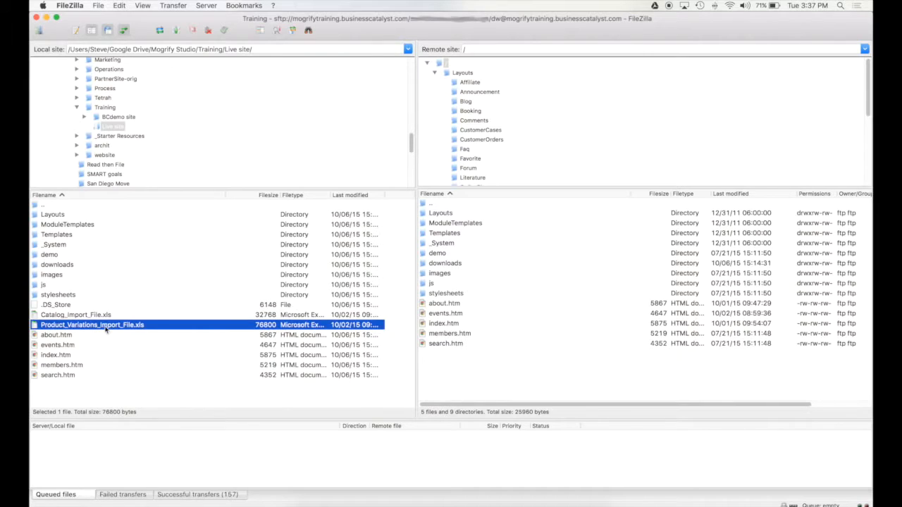
{"action": "left_click", "coordinate": [91, 316]}
{"action": "left_click", "coordinate": [126, 324]}
{"action": "left_click", "coordinate": [88, 316], "text": "shift"}
{"action": "left_click_drag", "start_coordinate": [80, 318], "coordinate": [530, 381]}
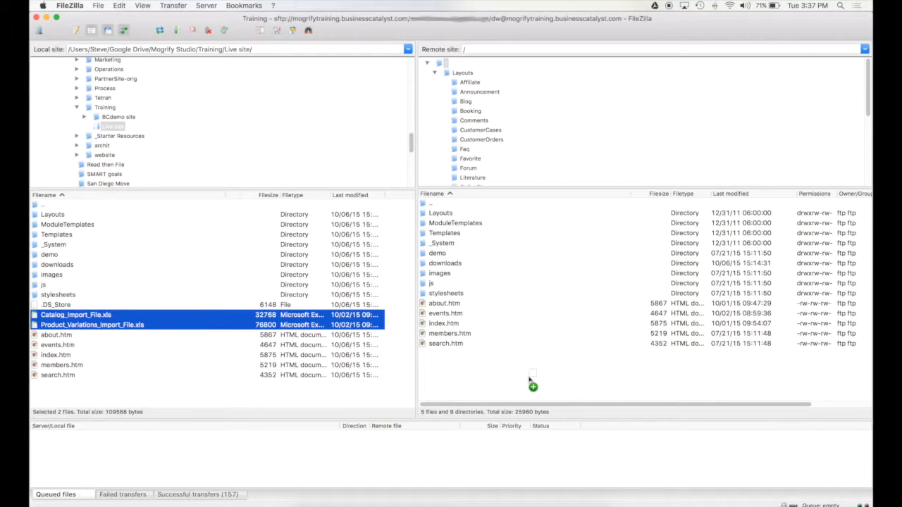
{"action": "left_click_drag", "start_coordinate": [530, 381], "coordinate": [478, 367]}
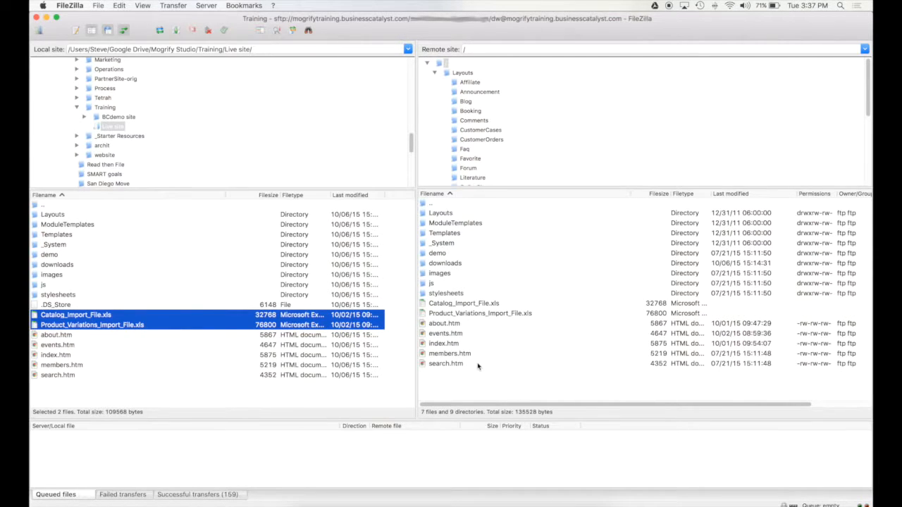
{"action": "left_click", "coordinate": [453, 308]}
{"action": "left_click", "coordinate": [486, 389]}
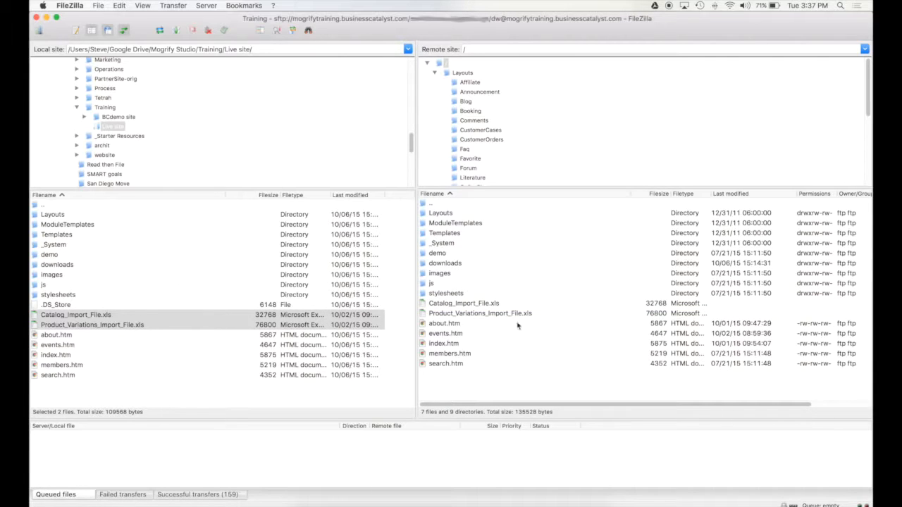
{"action": "left_click", "coordinate": [495, 315]}
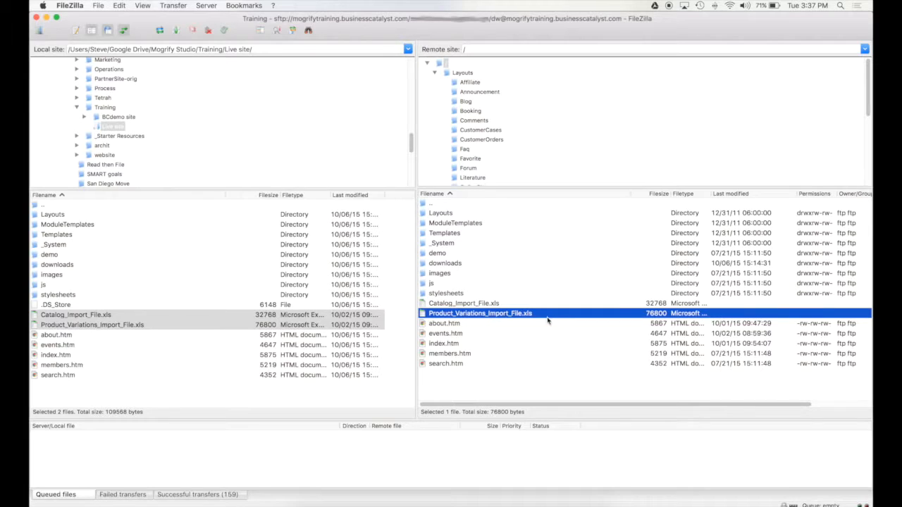
Rename the server's about.htm to about.html.
{"action": "right_click", "coordinate": [482, 315]}
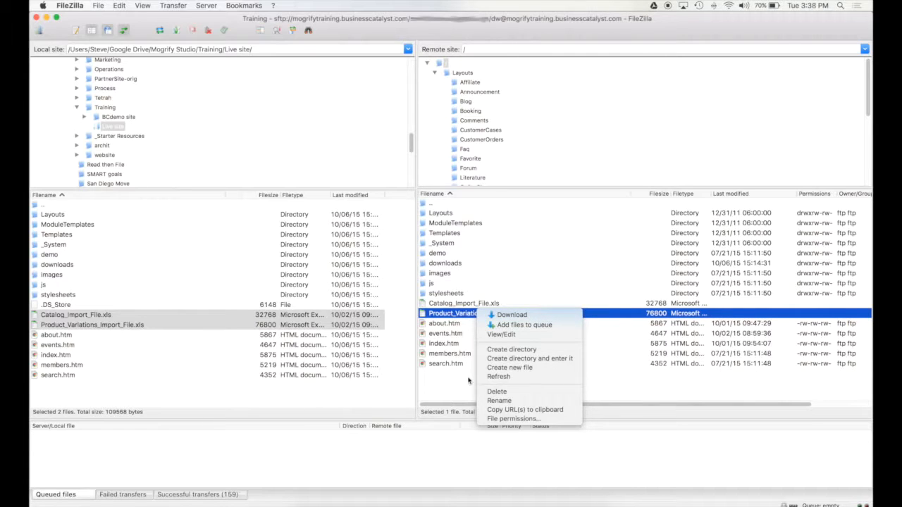
{"action": "left_click", "coordinate": [447, 399]}
{"action": "left_click_drag", "start_coordinate": [431, 324], "coordinate": [43, 392]}
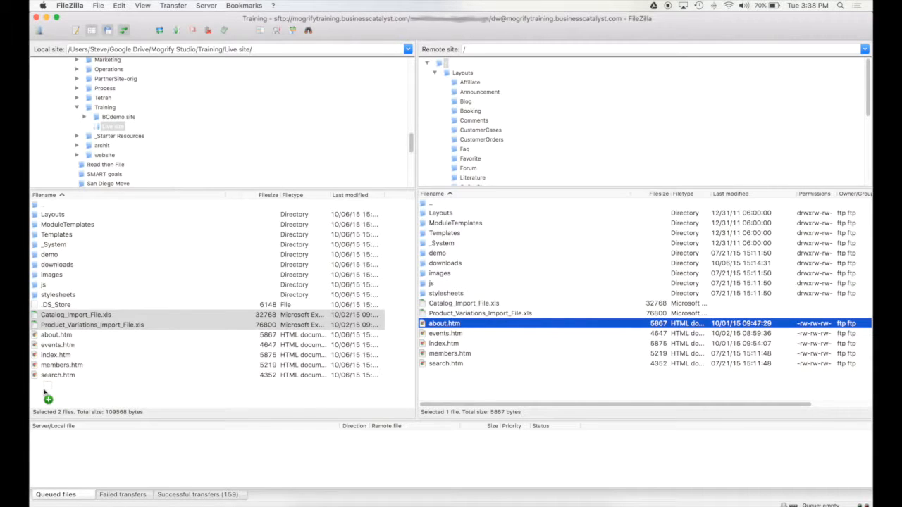
{"action": "left_click_drag", "start_coordinate": [44, 392], "coordinate": [486, 328]}
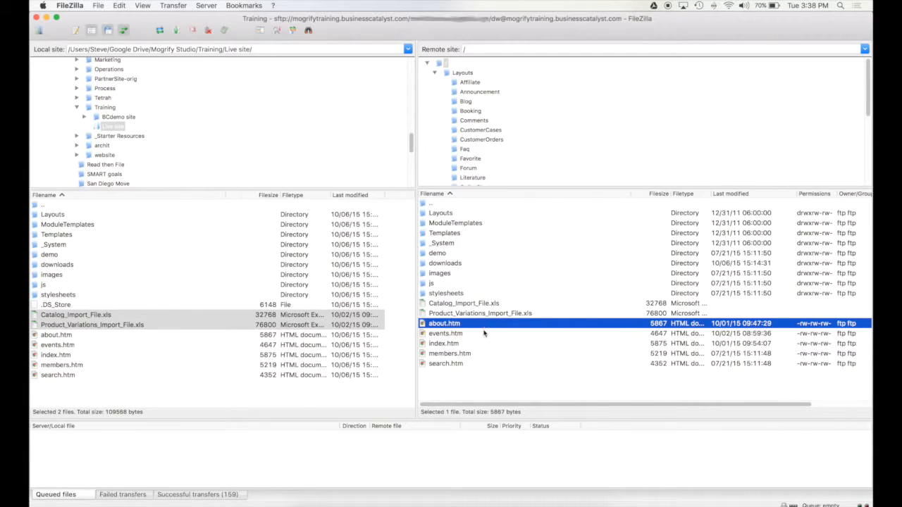
{"action": "right_click", "coordinate": [449, 327]}
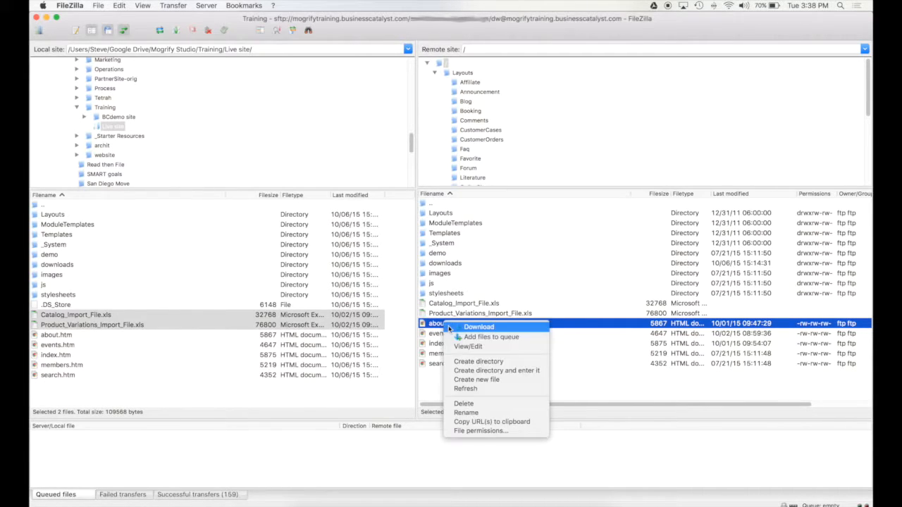
{"action": "left_click", "coordinate": [483, 414]}
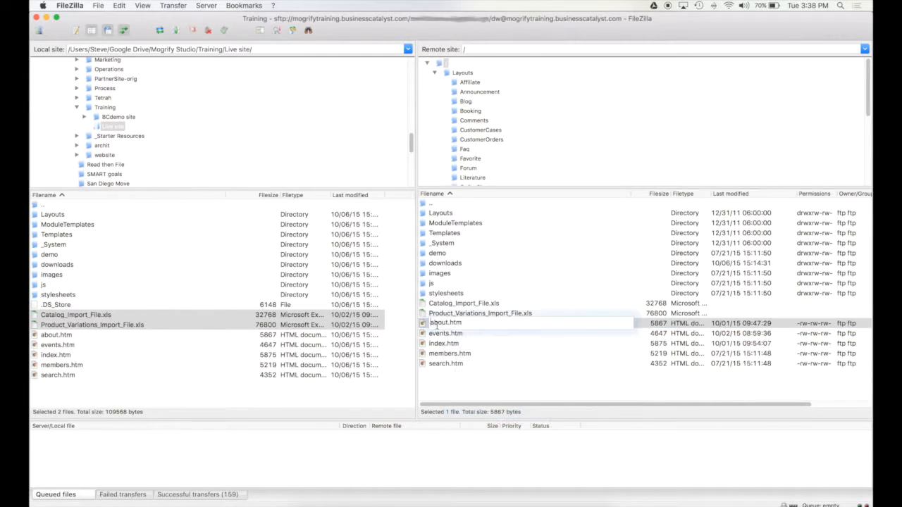
{"action": "key", "text": "Return"}
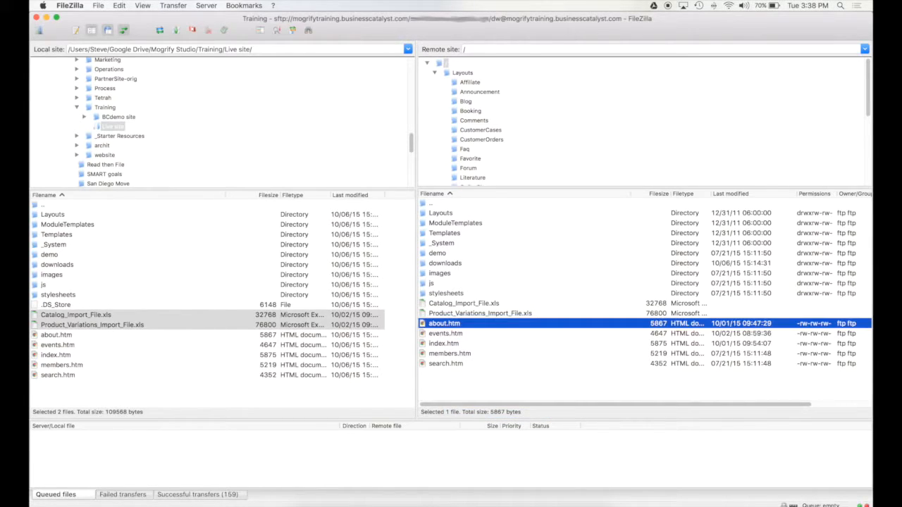
Rename the server's events.htm to upcoming-events.html.
{"action": "left_click", "coordinate": [459, 336]}
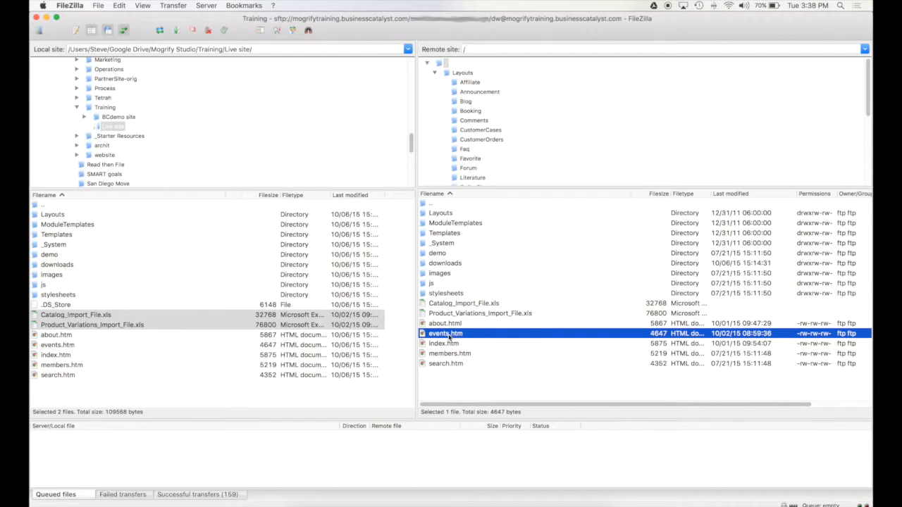
{"action": "left_click", "coordinate": [451, 337]}
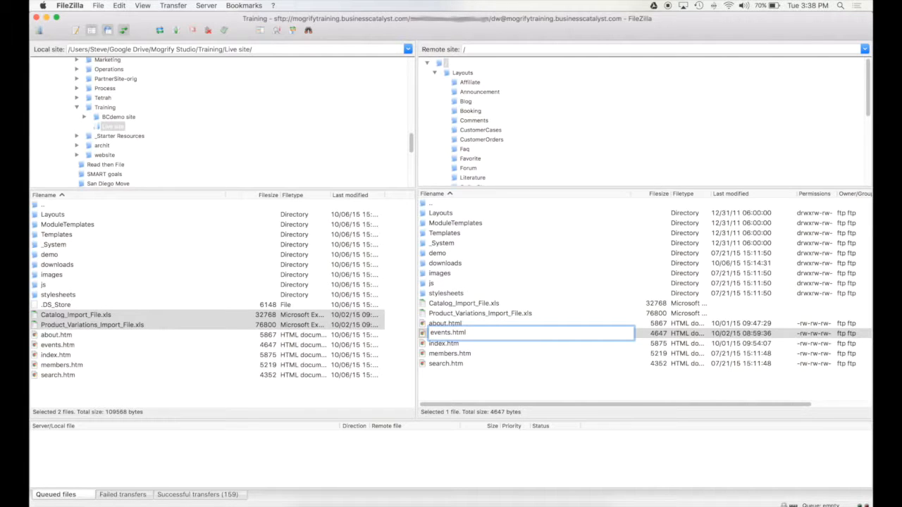
{"action": "type", "text": "upcoming-"}
{"action": "key", "text": "Return"}
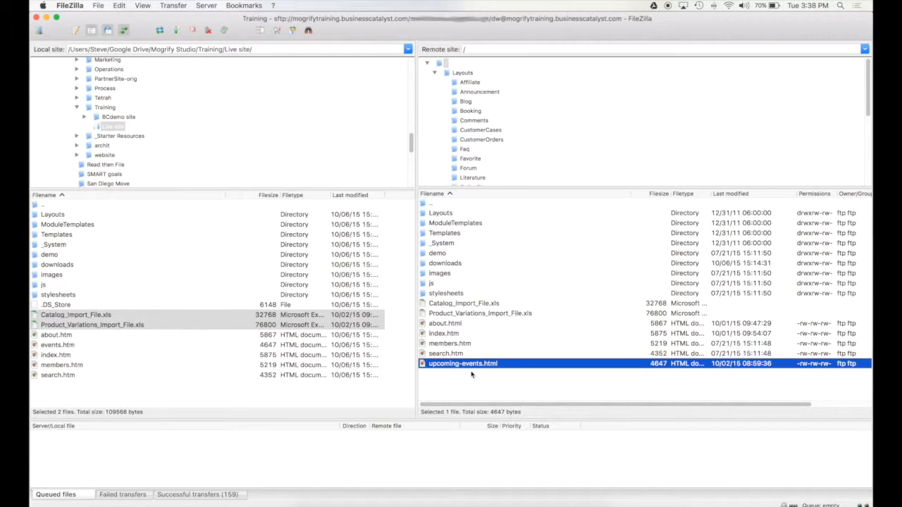
Rename upcoming-events.html back to events.htm by removing the 'upcoming-' prefix and trailing 'l'.
{"action": "left_click", "coordinate": [75, 386]}
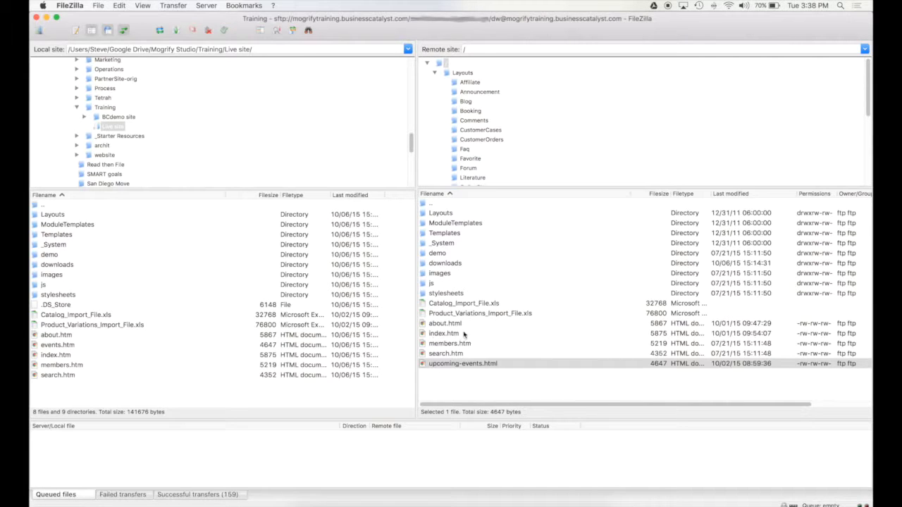
{"action": "left_click", "coordinate": [437, 326]}
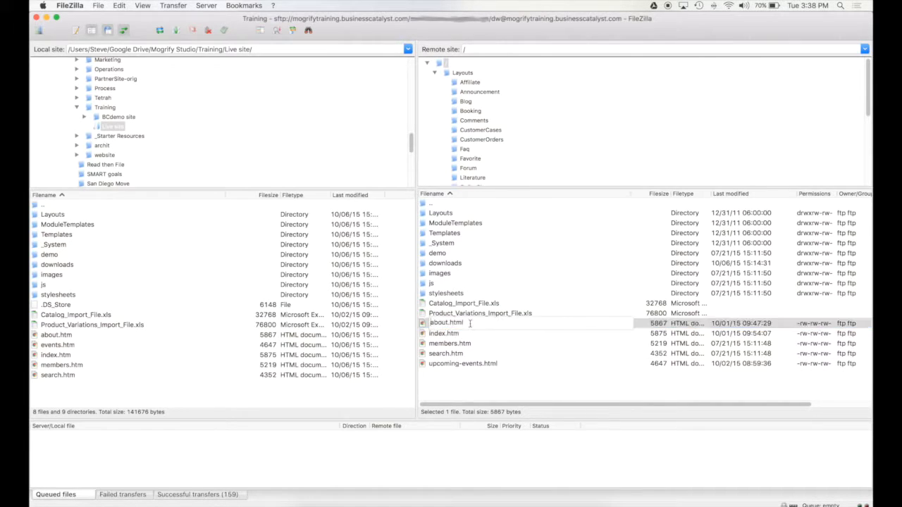
{"action": "left_click", "coordinate": [451, 365]}
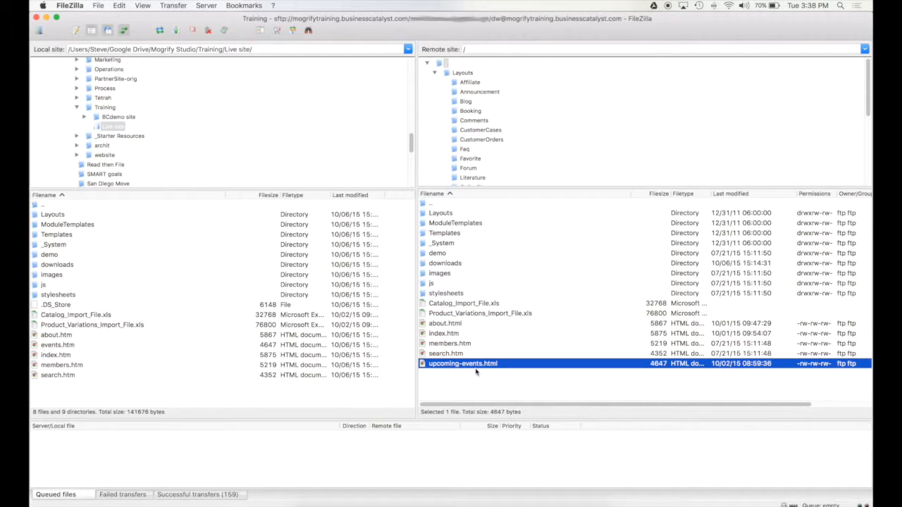
{"action": "left_click", "coordinate": [472, 388]}
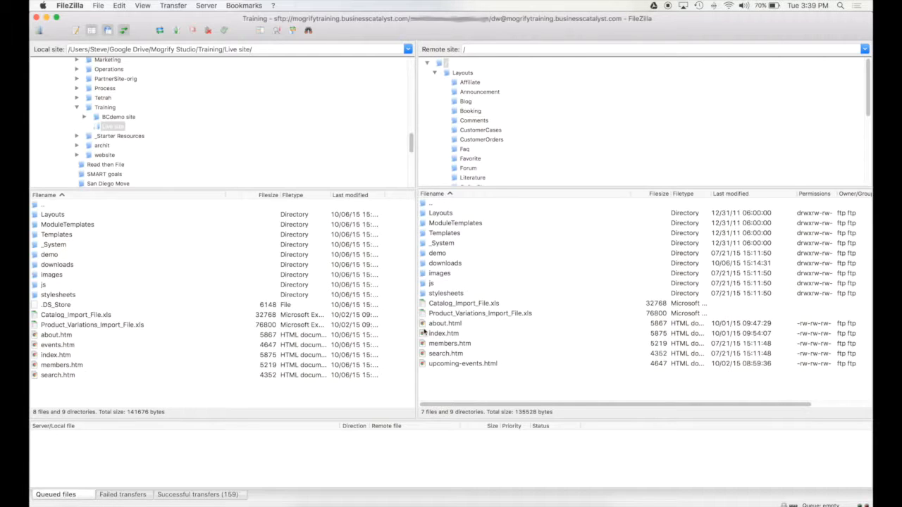
{"action": "left_click", "coordinate": [471, 363]}
{"action": "left_click", "coordinate": [460, 362]}
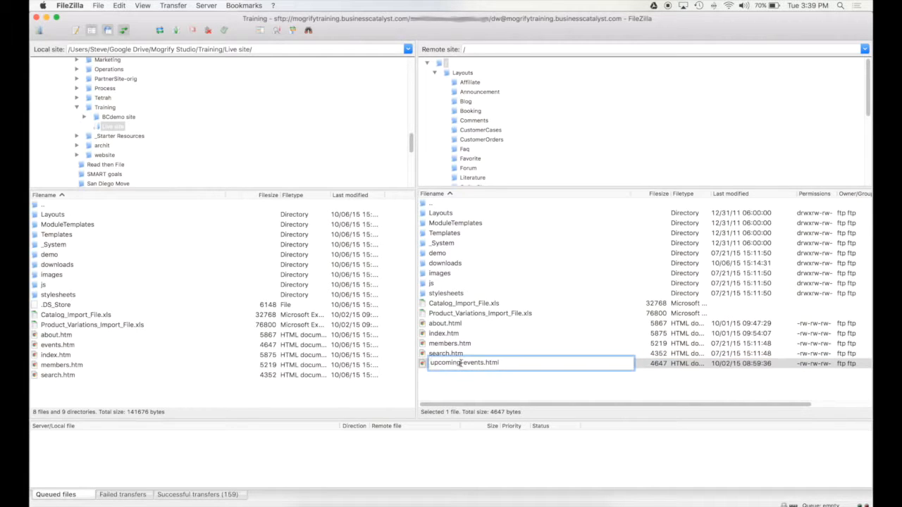
{"action": "left_click_drag", "start_coordinate": [463, 363], "coordinate": [430, 363]}
{"action": "key", "text": "BackSpace"}
{"action": "key", "text": "Return"}
Rename about.html back to about.htm.
{"action": "left_click", "coordinate": [456, 324]}
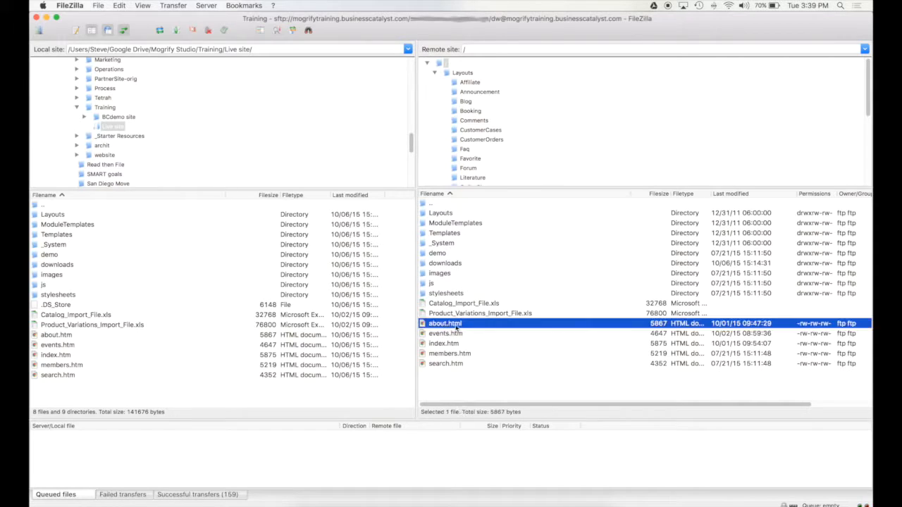
{"action": "left_click", "coordinate": [462, 325]}
{"action": "left_click", "coordinate": [466, 324]}
{"action": "key", "text": "BackSpace"}
{"action": "key", "text": "Return"}
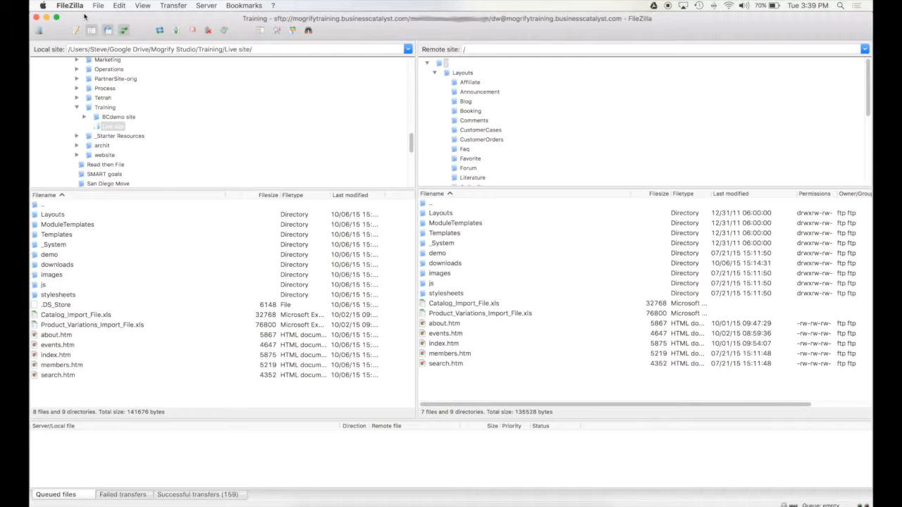
View the Training site's advanced settings in Site Manager, then cancel without saving.
{"action": "left_click", "coordinate": [105, 5]}
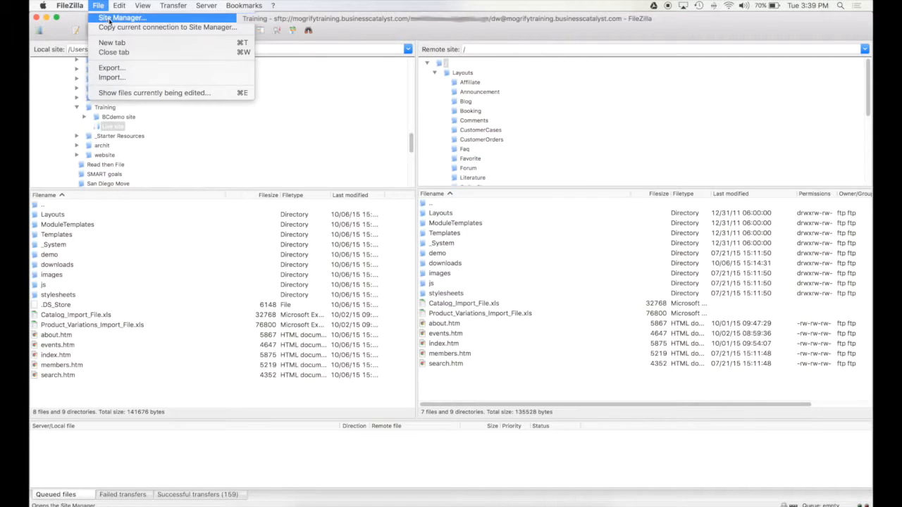
{"action": "left_click", "coordinate": [130, 19]}
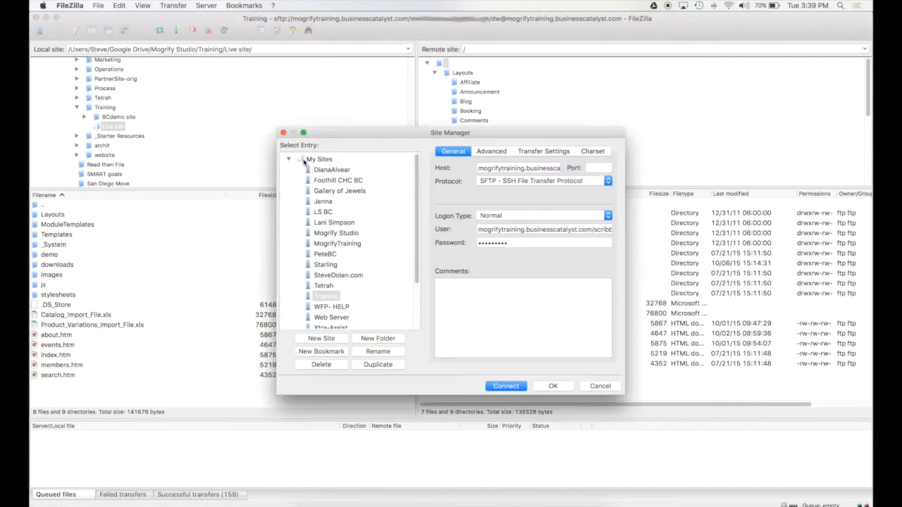
{"action": "left_click", "coordinate": [472, 151]}
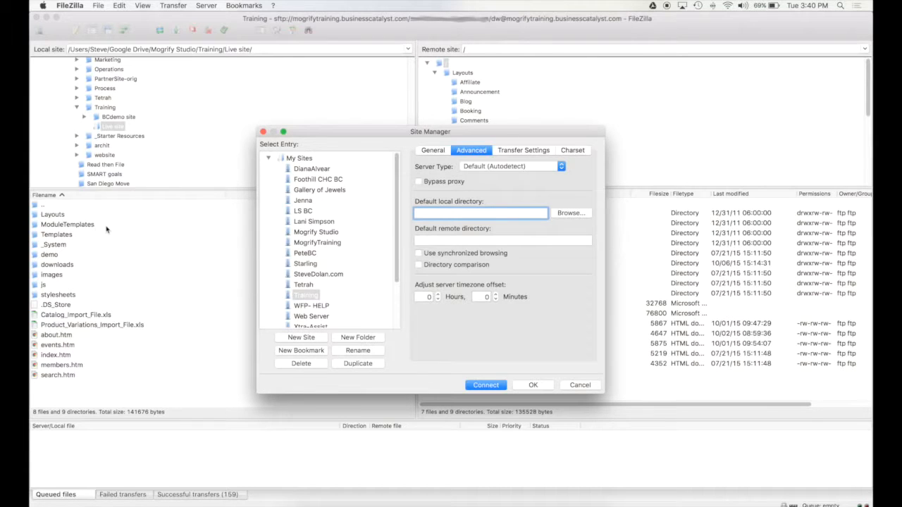
{"action": "left_click", "coordinate": [307, 299]}
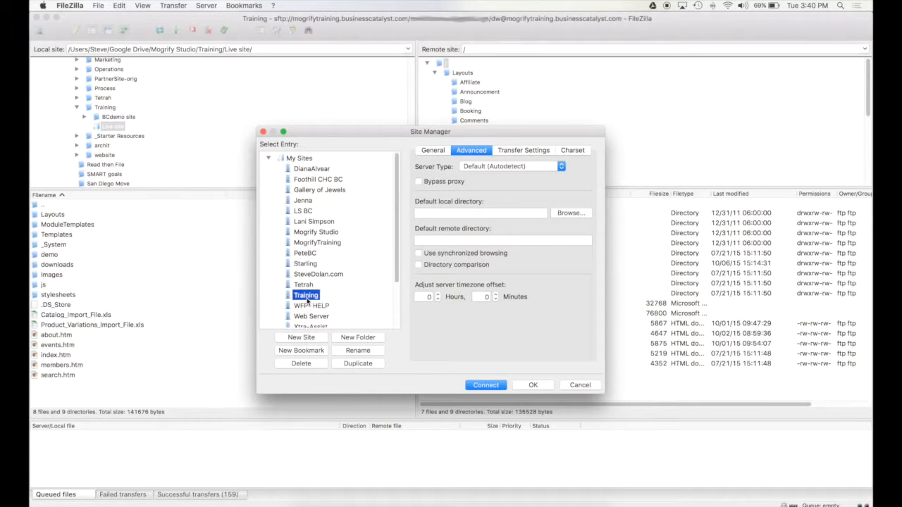
{"action": "left_click", "coordinate": [591, 386]}
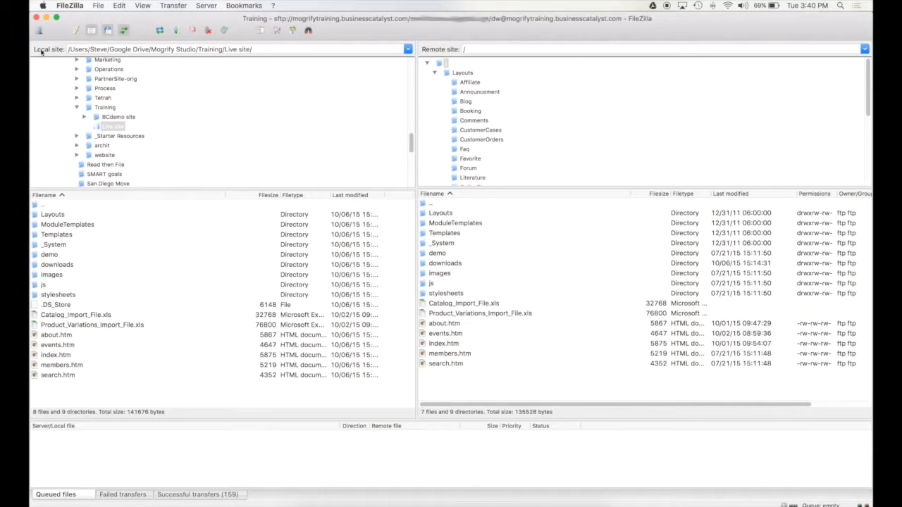
Copy the local Live site path and paste it as the Training site's default local directory.
{"action": "left_click", "coordinate": [219, 50]}
{"action": "key", "text": "super+a"}
{"action": "key", "text": "super+c"}
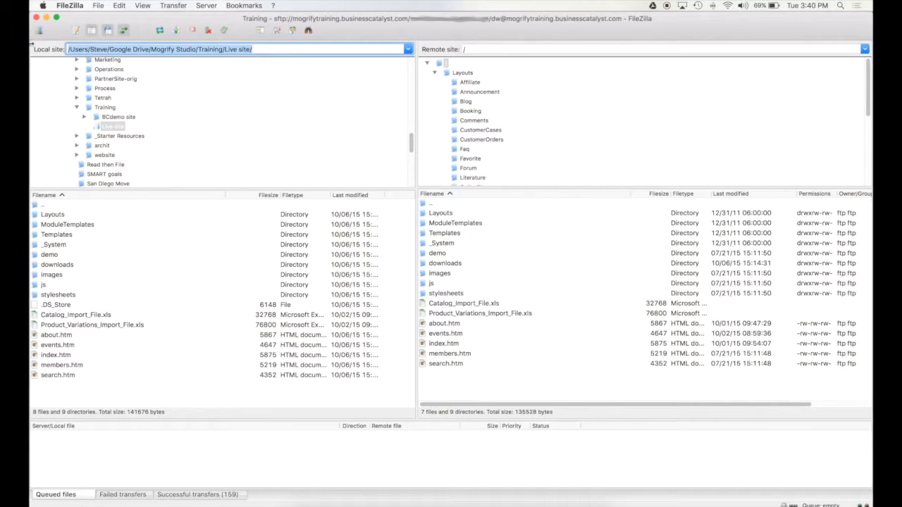
{"action": "left_click", "coordinate": [96, 6]}
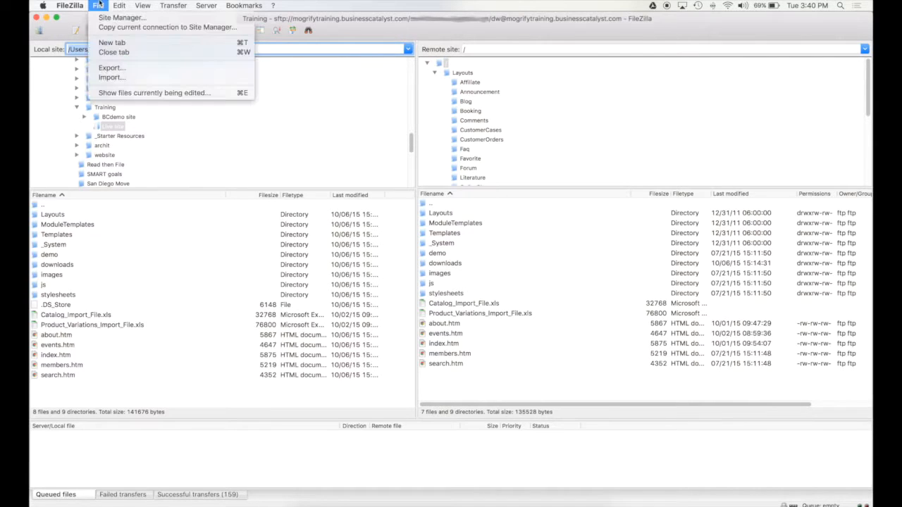
{"action": "left_click", "coordinate": [106, 18]}
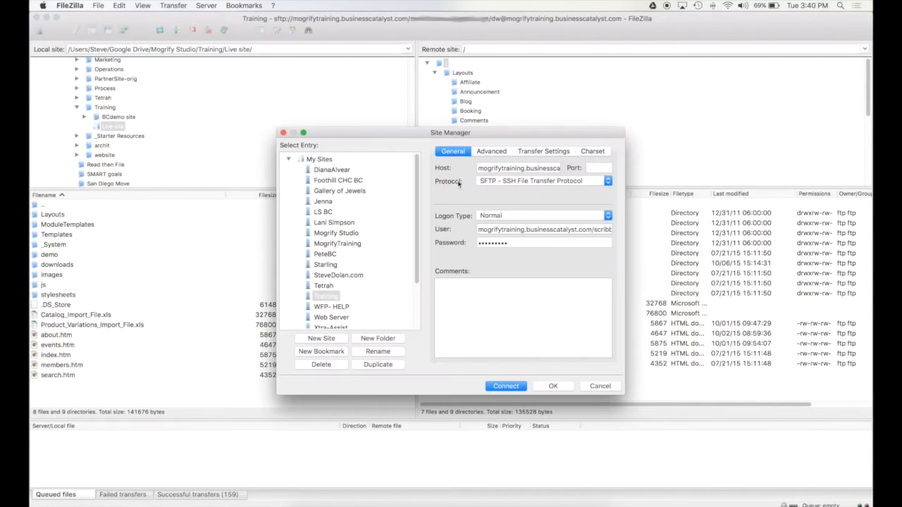
{"action": "left_click", "coordinate": [489, 152]}
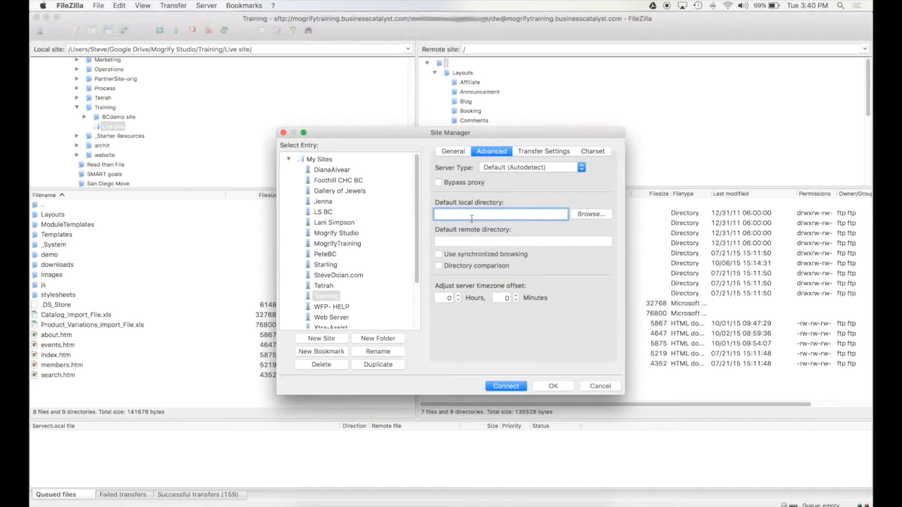
{"action": "key", "text": "super+v"}
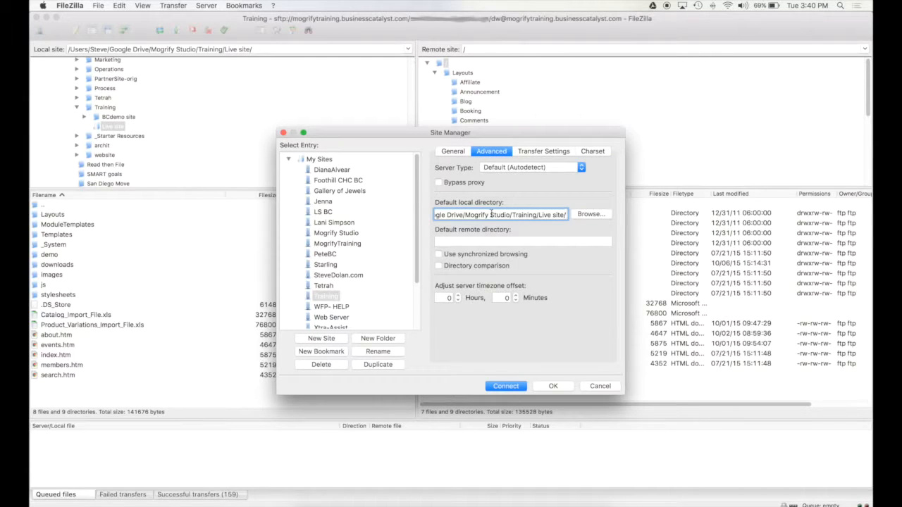
{"action": "left_click_drag", "start_coordinate": [489, 215], "coordinate": [642, 221]}
{"action": "left_click", "coordinate": [556, 216]}
{"action": "left_click", "coordinate": [328, 296]}
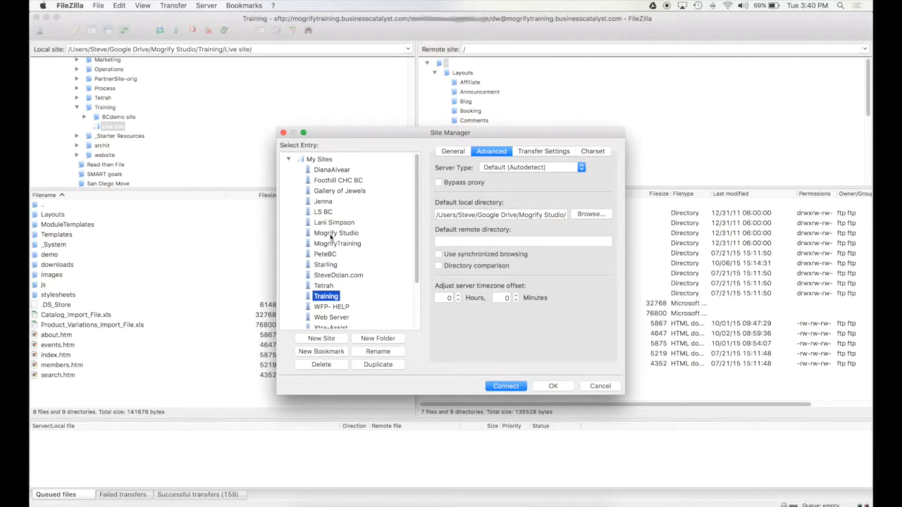
{"action": "left_click_drag", "start_coordinate": [530, 217], "coordinate": [642, 221]}
{"action": "left_click", "coordinate": [552, 214]}
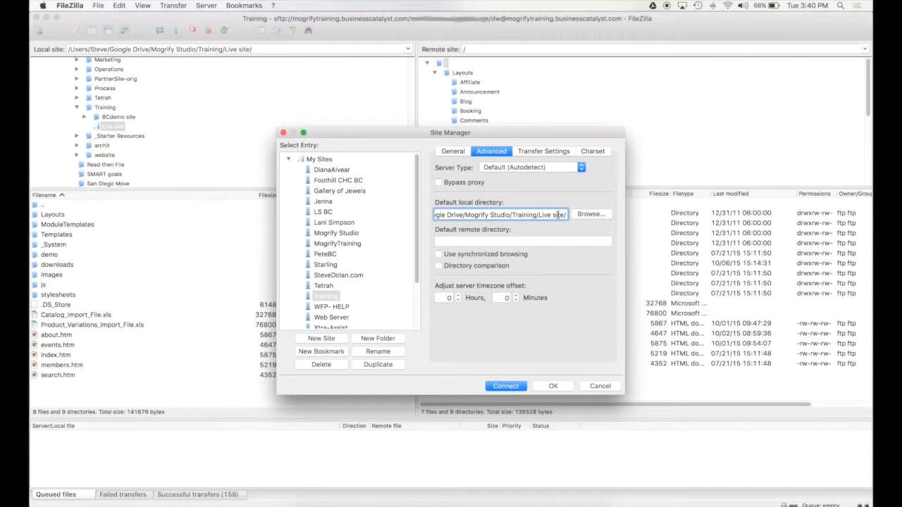
Set the default remote directory to '/', enable synchronized browsing, and save with OK.
{"action": "left_click", "coordinate": [486, 241]}
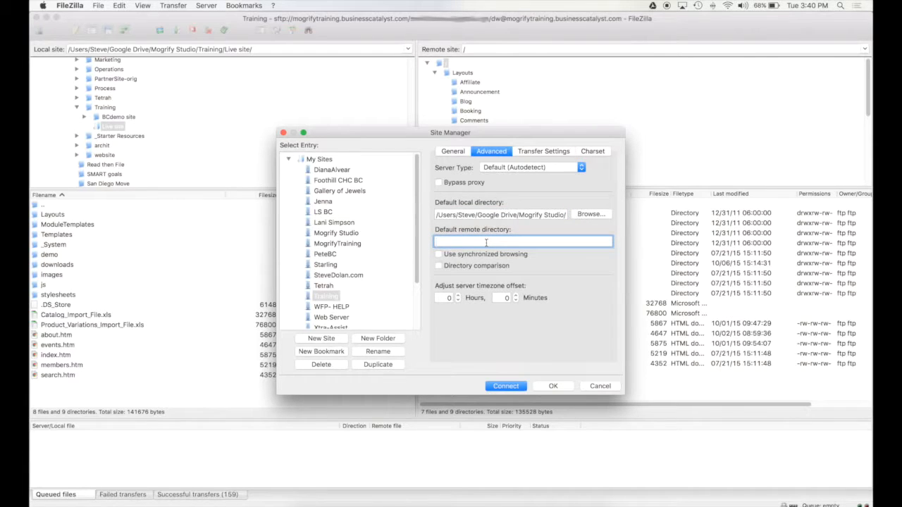
{"action": "type", "text": "/"}
{"action": "left_click_drag", "start_coordinate": [499, 136], "coordinate": [328, 150]}
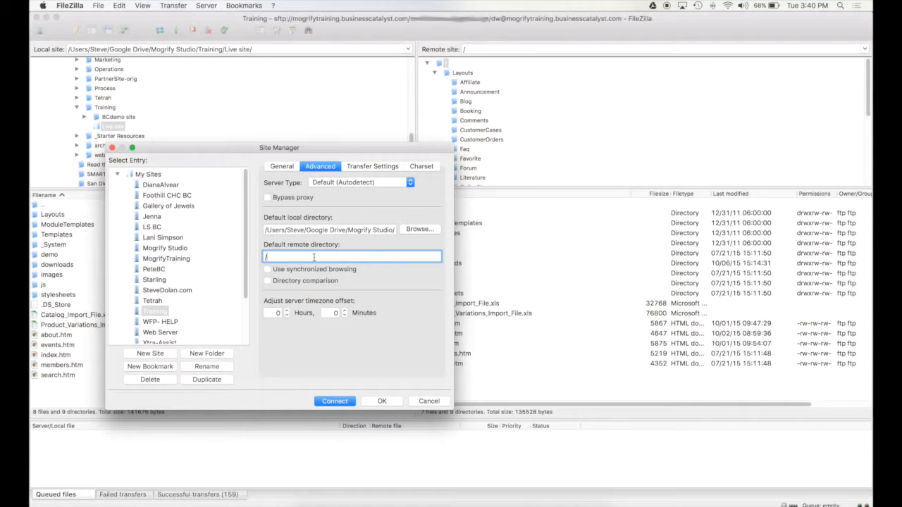
{"action": "left_click", "coordinate": [286, 271]}
{"action": "left_click_drag", "start_coordinate": [382, 229], "coordinate": [478, 234]}
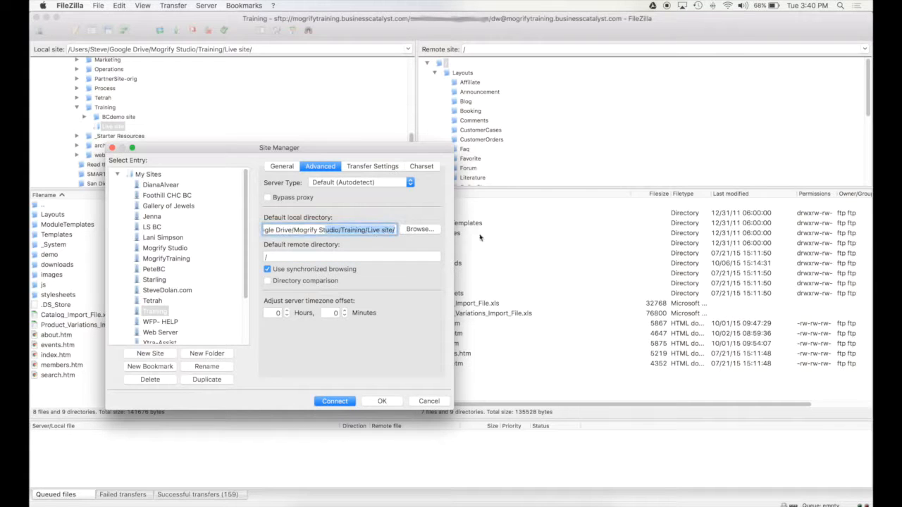
{"action": "left_click", "coordinate": [317, 257]}
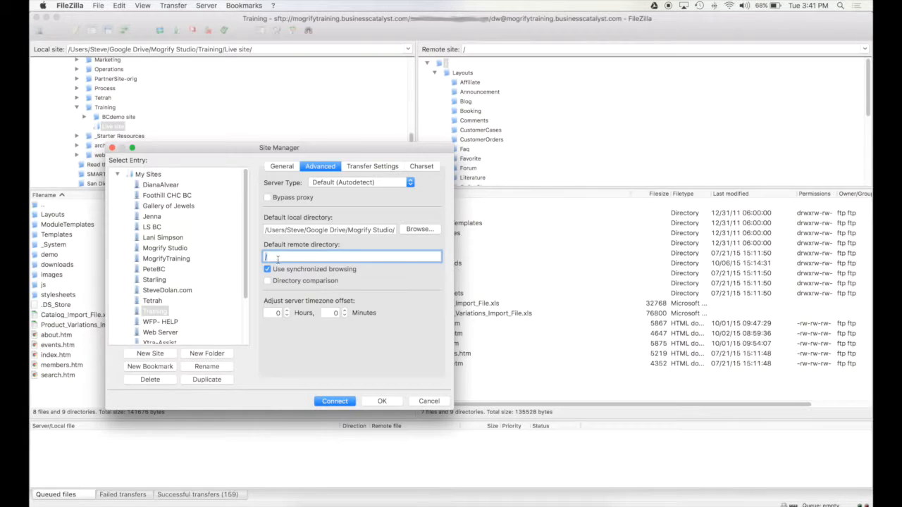
{"action": "left_click", "coordinate": [394, 402]}
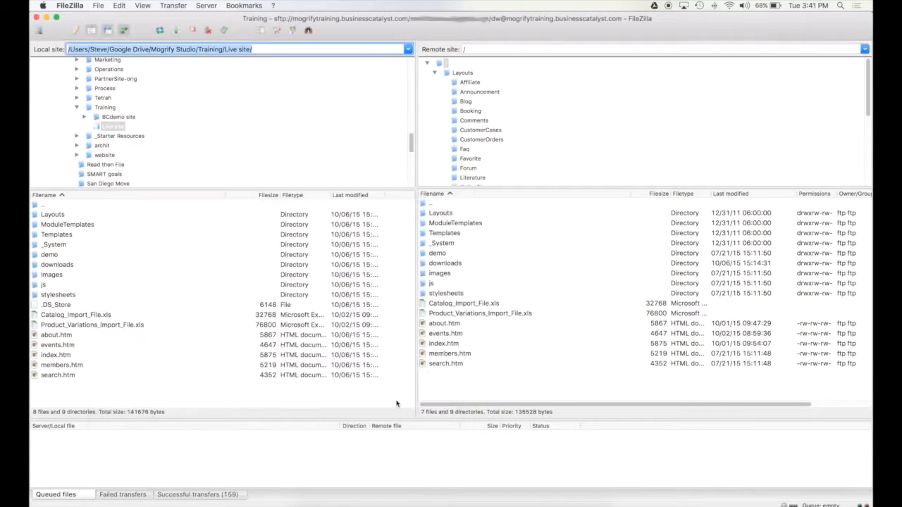
Open Layouts and then OutboundEmails locally, with synchronized browsing mirroring both on the server.
{"action": "double_click", "coordinate": [55, 215]}
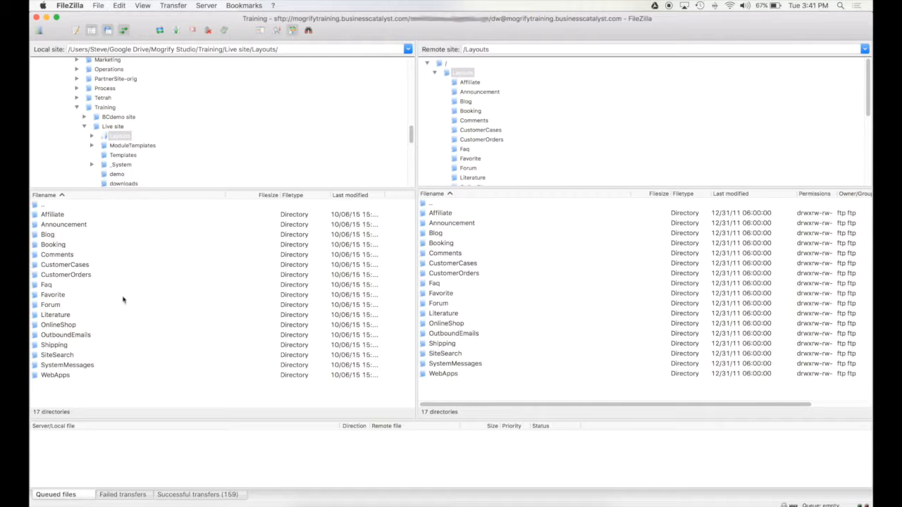
{"action": "double_click", "coordinate": [64, 335]}
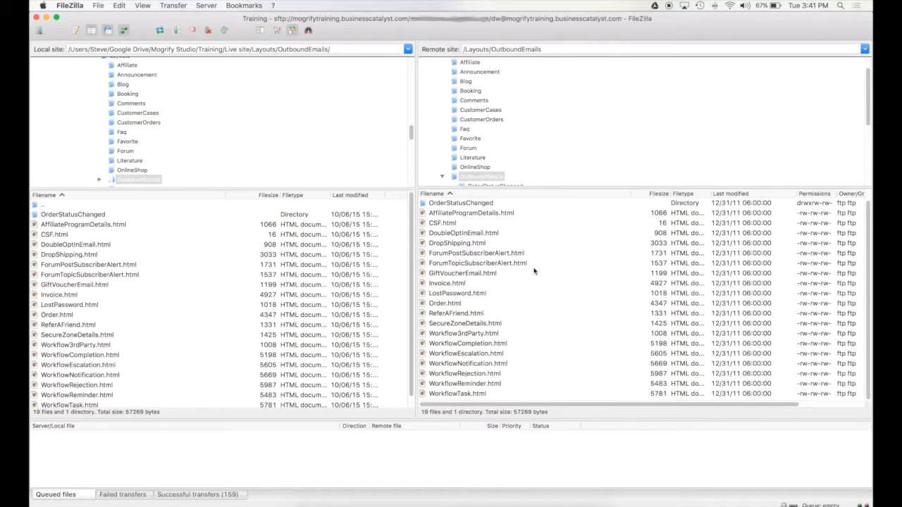
Widen the local Last modified column and inspect ReferAFriend.html, Invoice.html and ForumTopicSubscriberAlert.html.
{"action": "scroll", "coordinate": [425, 312], "scroll_direction": "down", "scroll_amount": 1}
{"action": "scroll", "coordinate": [246, 349], "scroll_direction": "down", "scroll_amount": 1}
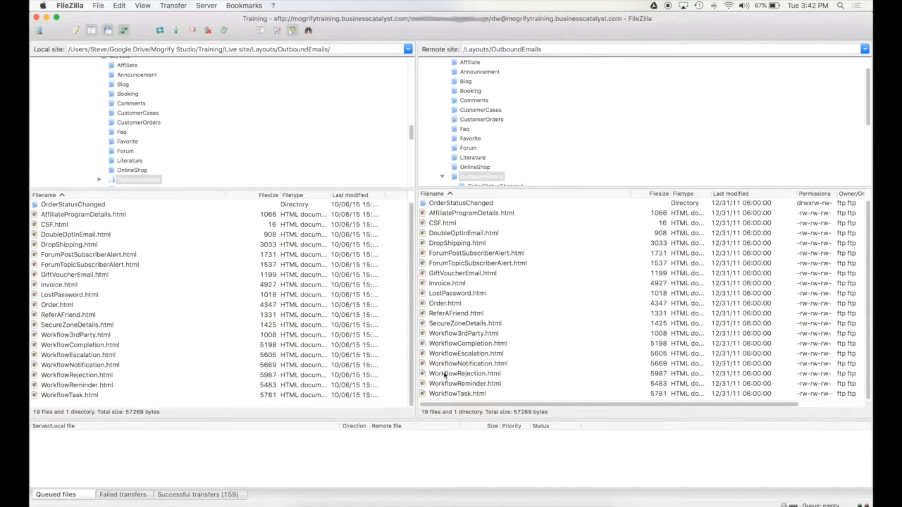
{"action": "scroll", "coordinate": [301, 347], "scroll_direction": "up", "scroll_amount": 1}
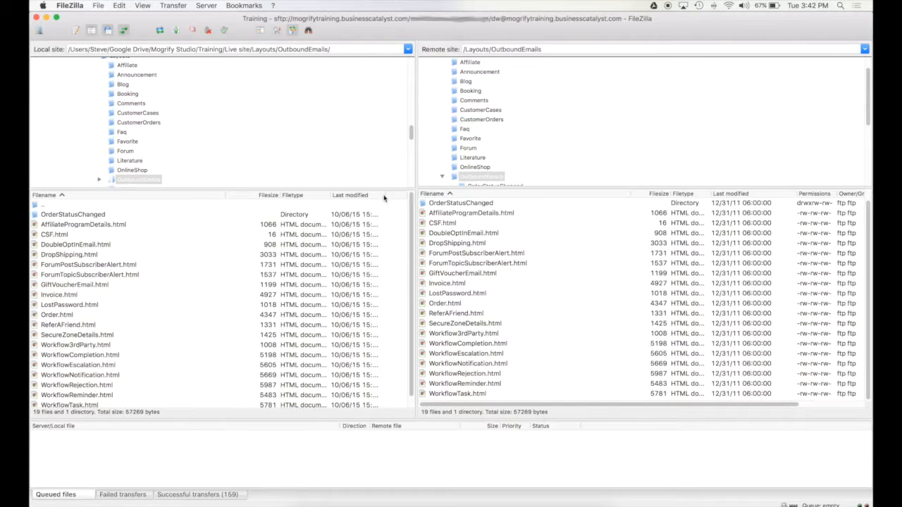
{"action": "left_click_drag", "start_coordinate": [384, 198], "coordinate": [419, 197]}
{"action": "left_click", "coordinate": [348, 217]}
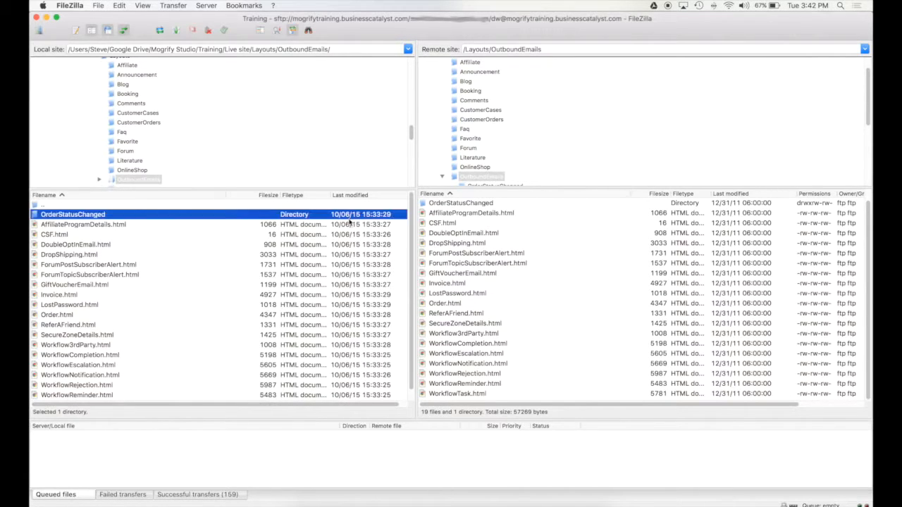
{"action": "left_click", "coordinate": [335, 324]}
{"action": "left_click", "coordinate": [340, 294]}
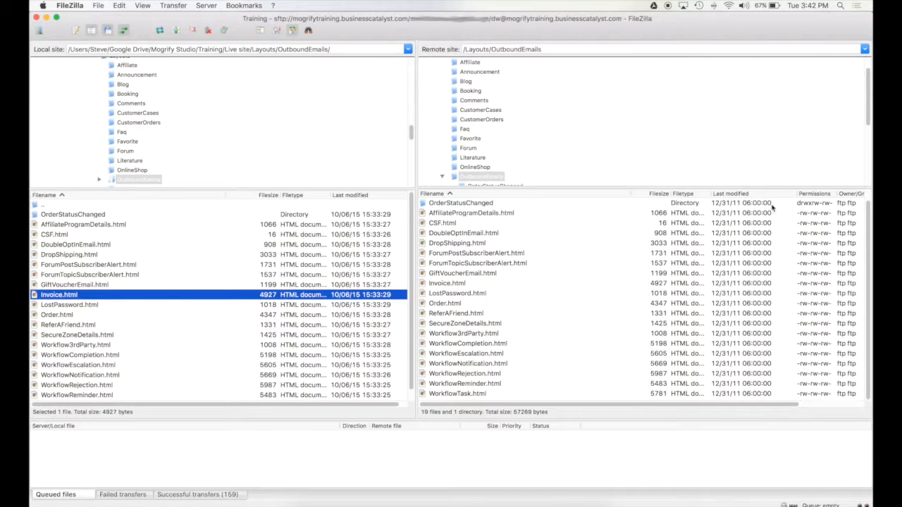
{"action": "left_click", "coordinate": [278, 273]}
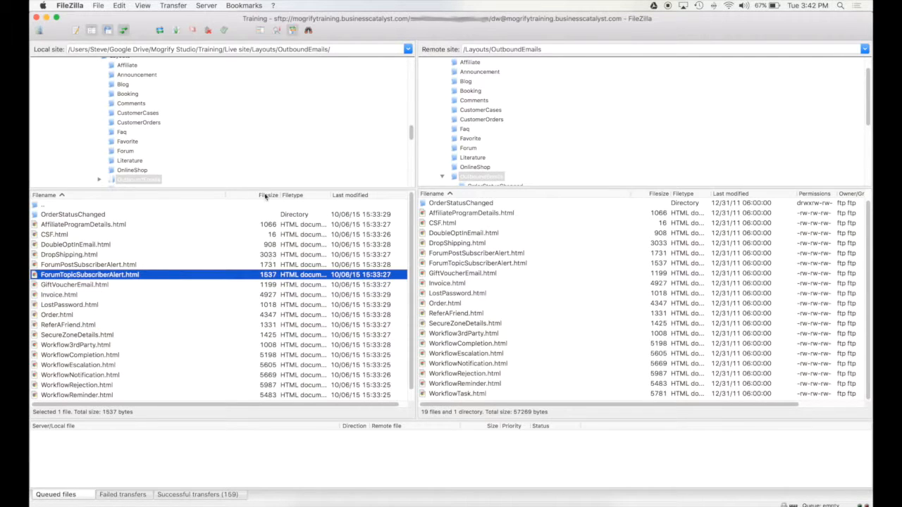
Compare the remote CSF.html with the local CSF.html and ForumPostSubscriberAlert.html.
{"action": "left_click", "coordinate": [723, 225]}
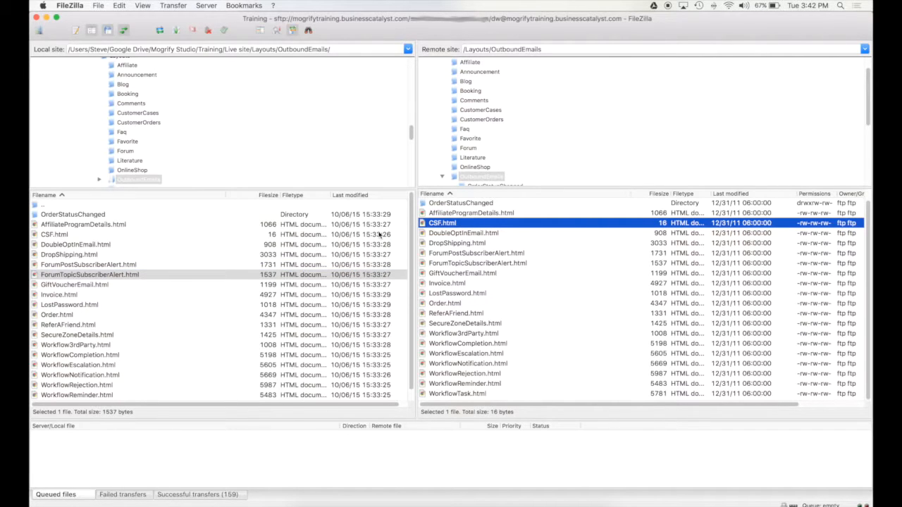
{"action": "scroll", "coordinate": [337, 272], "scroll_direction": "down", "scroll_amount": 1}
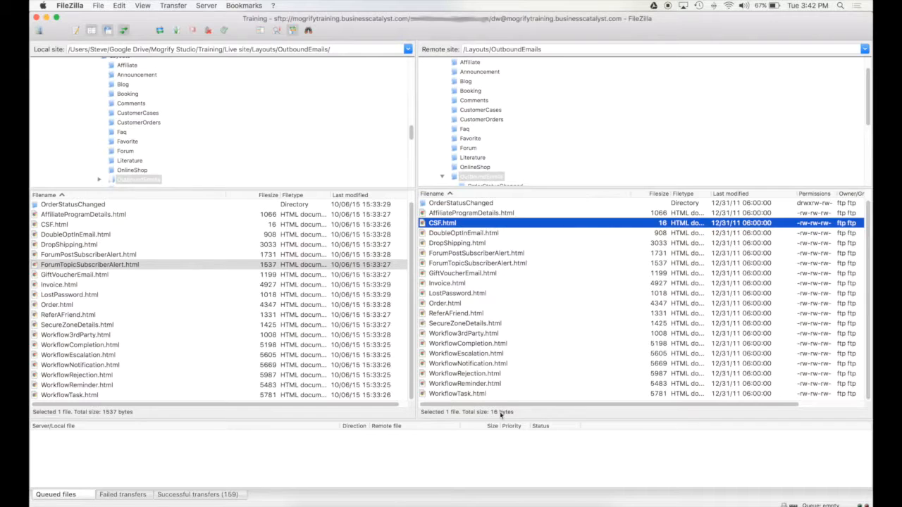
{"action": "scroll", "coordinate": [504, 289], "scroll_direction": "up", "scroll_amount": 1}
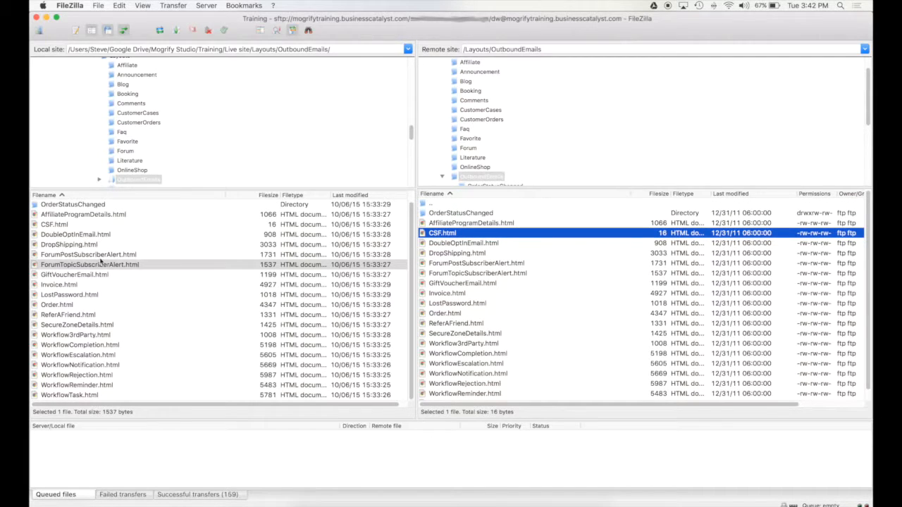
{"action": "left_click", "coordinate": [60, 255]}
{"action": "scroll", "coordinate": [62, 258], "scroll_direction": "up", "scroll_amount": 1}
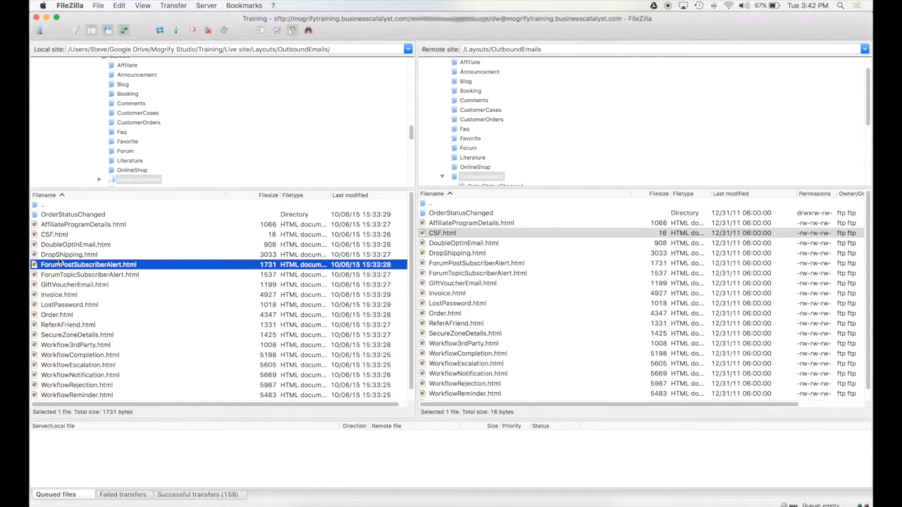
{"action": "left_click", "coordinate": [97, 235]}
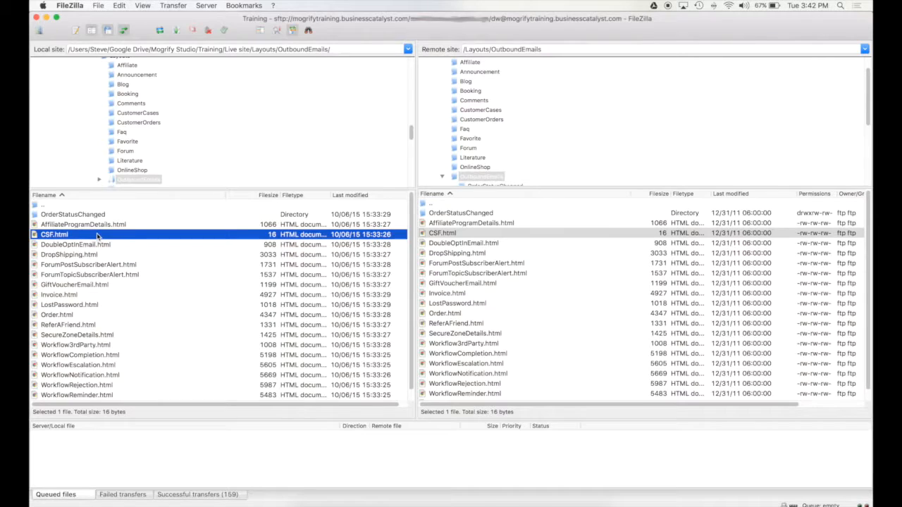
Drag local CSF.html onto the remote OutboundEmails list, raising the 'Target file already exists' prompt.
{"action": "left_click_drag", "start_coordinate": [40, 237], "coordinate": [533, 252]}
{"action": "left_click_drag", "start_coordinate": [533, 252], "coordinate": [533, 251]}
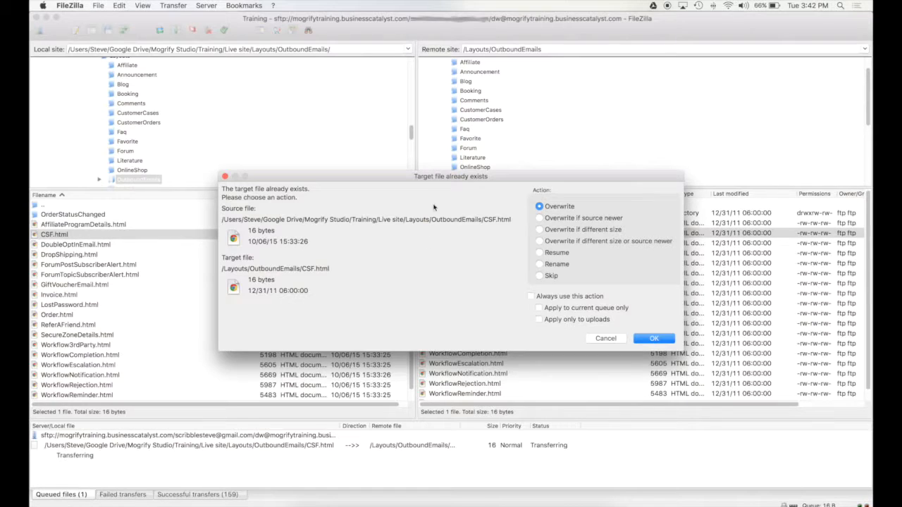
{"action": "left_click_drag", "start_coordinate": [540, 177], "coordinate": [508, 219]}
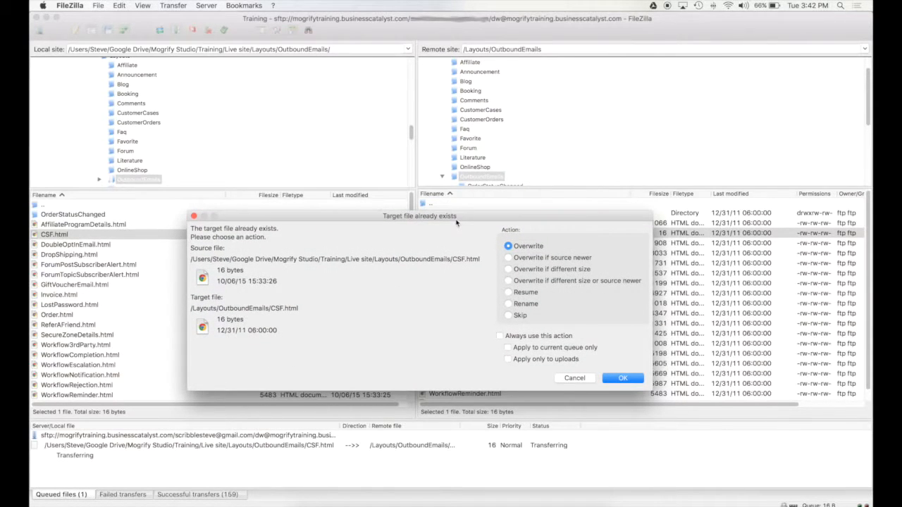
{"action": "left_click_drag", "start_coordinate": [486, 219], "coordinate": [505, 173]}
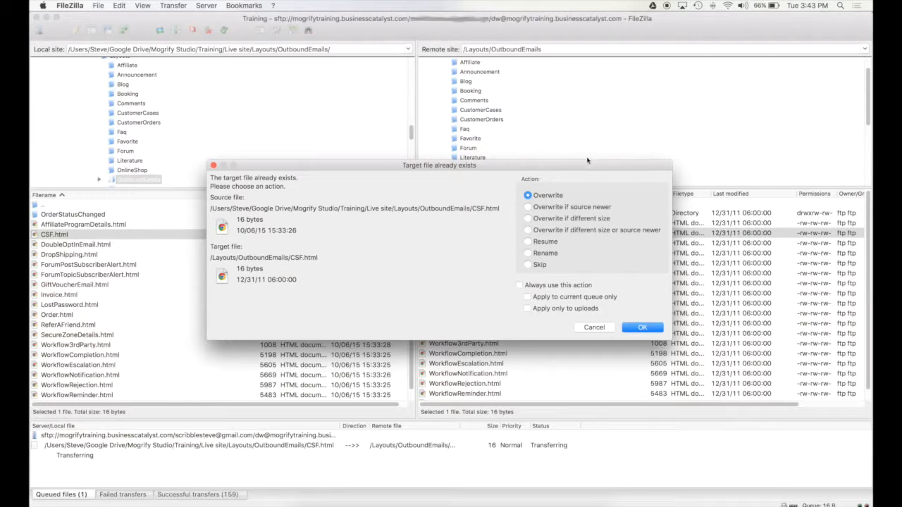
{"action": "left_click_drag", "start_coordinate": [589, 165], "coordinate": [502, 167]}
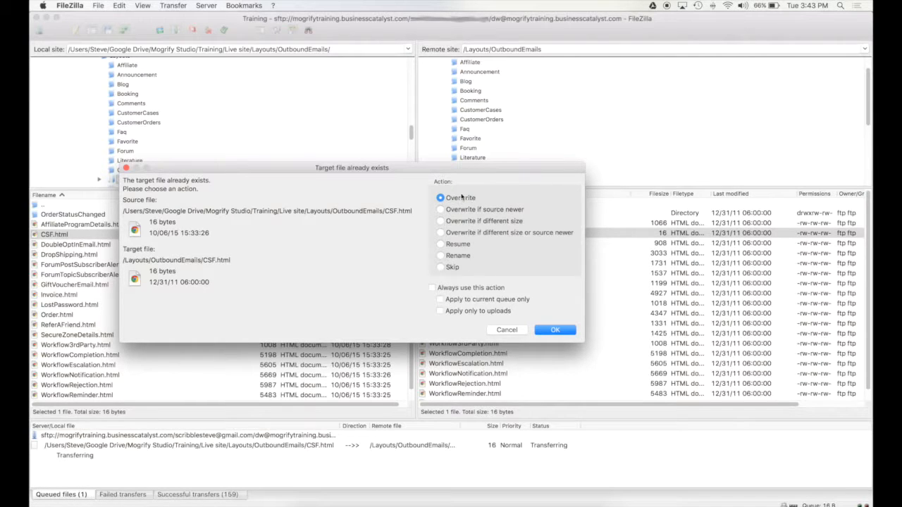
Try the CSF.html file-exists options: source newer, size differs, Skip, and the remember checkboxes.
{"action": "left_click", "coordinate": [485, 210]}
{"action": "left_click_drag", "start_coordinate": [449, 173], "coordinate": [501, 170]}
{"action": "left_click", "coordinate": [555, 221]}
{"action": "left_click", "coordinate": [537, 232]}
{"action": "left_click", "coordinate": [543, 208]}
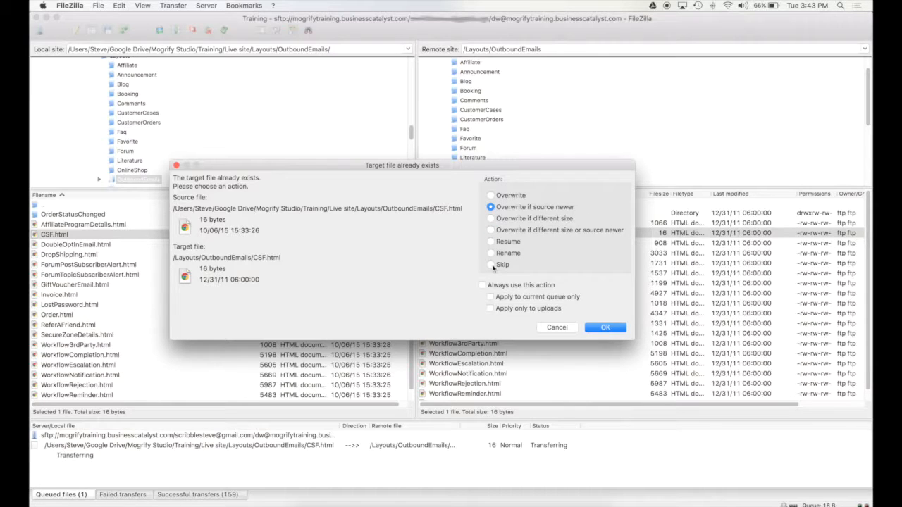
{"action": "left_click", "coordinate": [491, 265]}
{"action": "left_click_drag", "start_coordinate": [400, 164], "coordinate": [434, 128]}
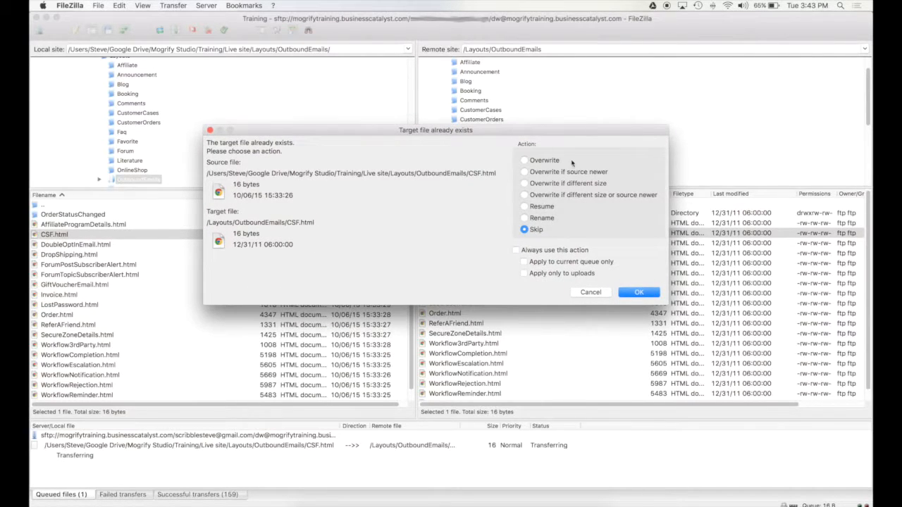
{"action": "left_click_drag", "start_coordinate": [503, 134], "coordinate": [498, 180]}
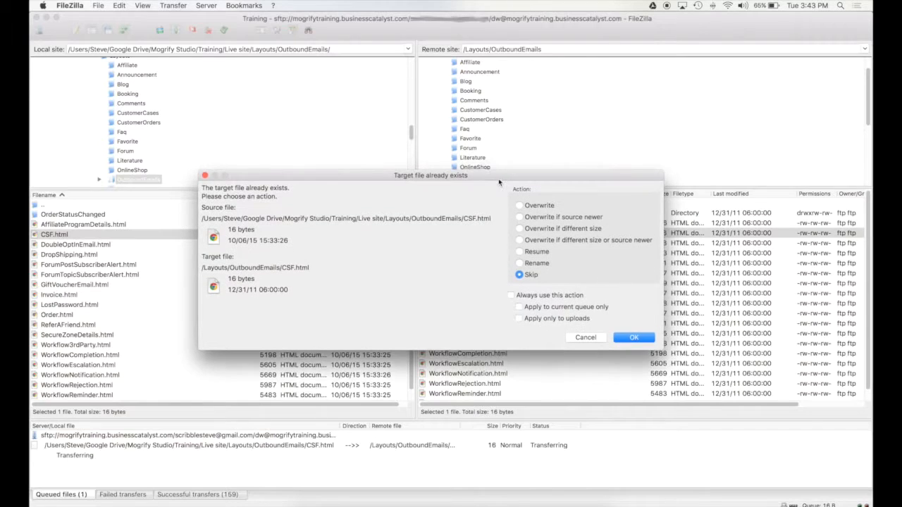
{"action": "left_click", "coordinate": [544, 296]}
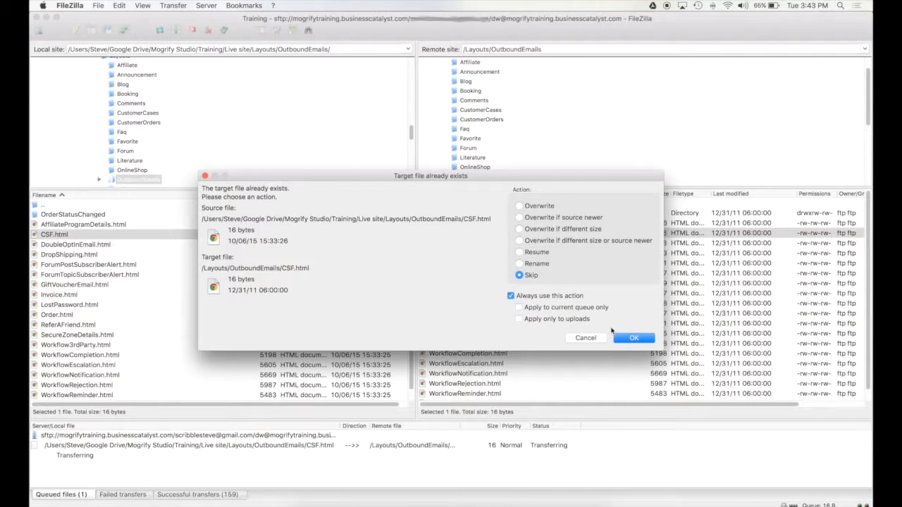
{"action": "left_click_drag", "start_coordinate": [498, 185], "coordinate": [479, 178]}
{"action": "left_click", "coordinate": [554, 306]}
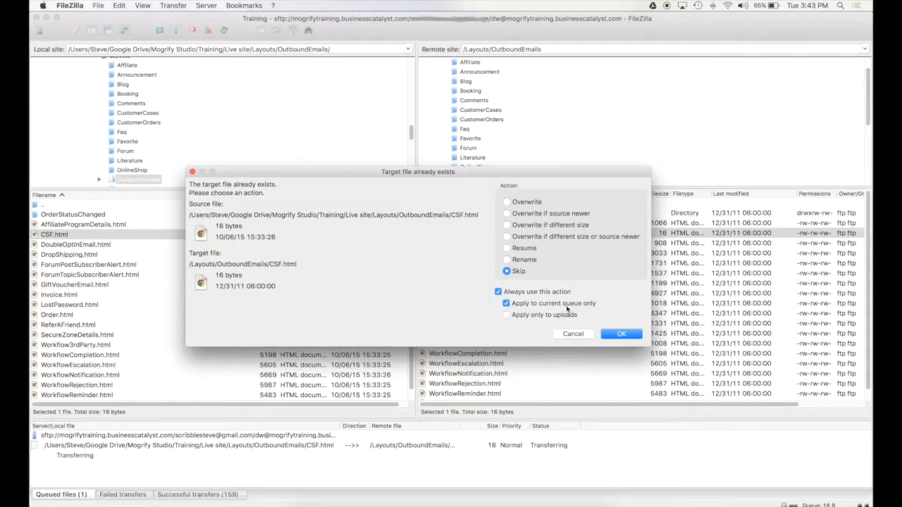
{"action": "left_click", "coordinate": [498, 292]}
Choose Overwrite for CSF.html with 'Always use this action' left unchecked, and confirm with OK.
{"action": "left_click", "coordinate": [523, 204]}
{"action": "left_click", "coordinate": [630, 336]}
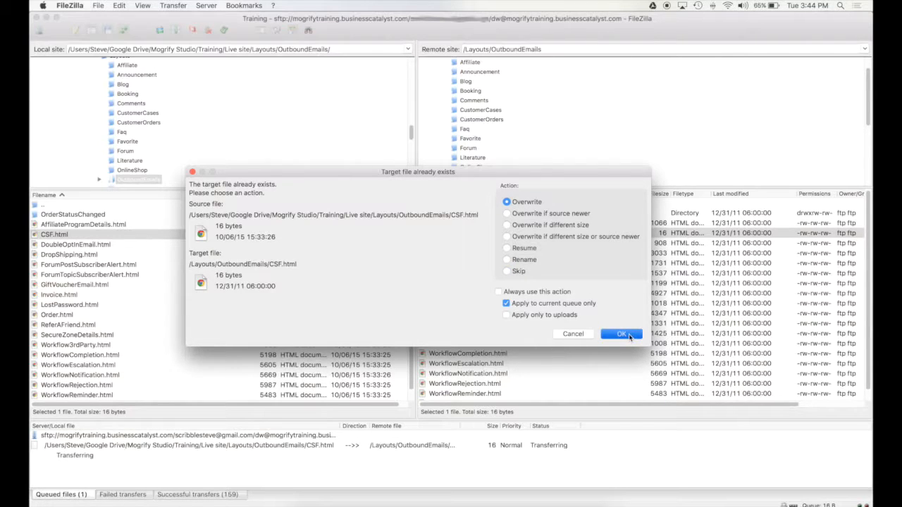
{"action": "left_click", "coordinate": [534, 291]}
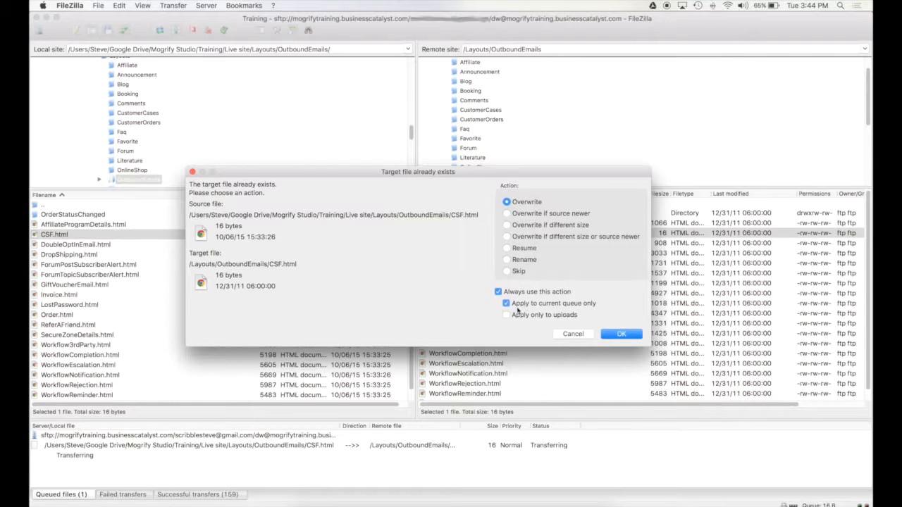
{"action": "left_click", "coordinate": [534, 305]}
{"action": "left_click", "coordinate": [530, 293]}
{"action": "left_click_drag", "start_coordinate": [493, 174], "coordinate": [491, 148]}
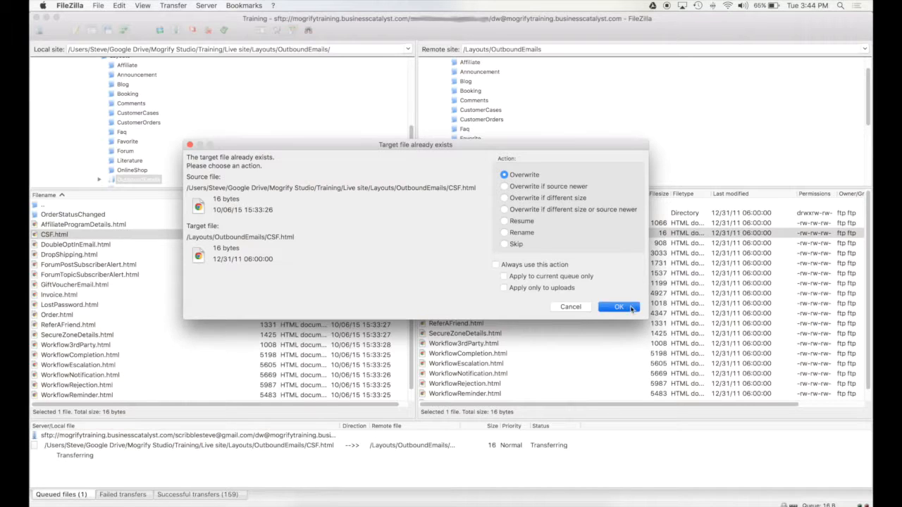
{"action": "left_click", "coordinate": [632, 307]}
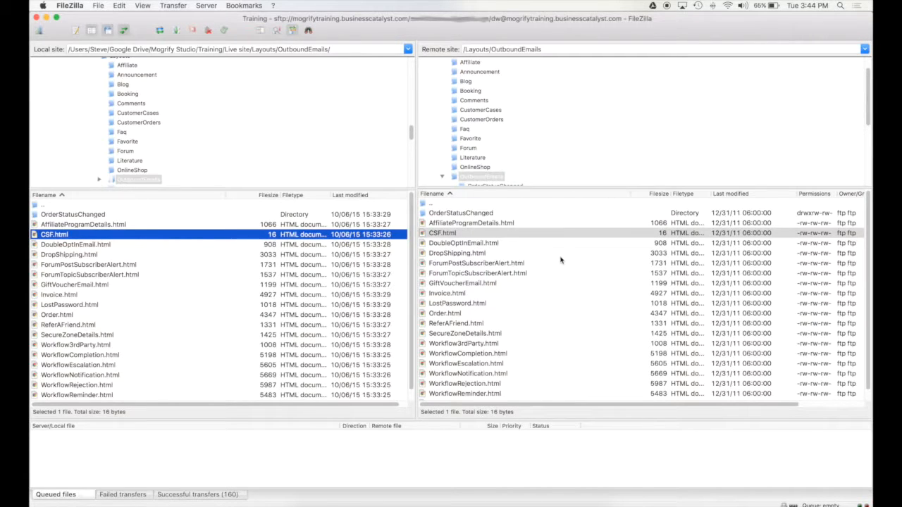
Select the 19 local files, AffiliateProgramDetails.html through WorkflowTask.html, and drag them onto the remote list.
{"action": "left_click", "coordinate": [539, 234]}
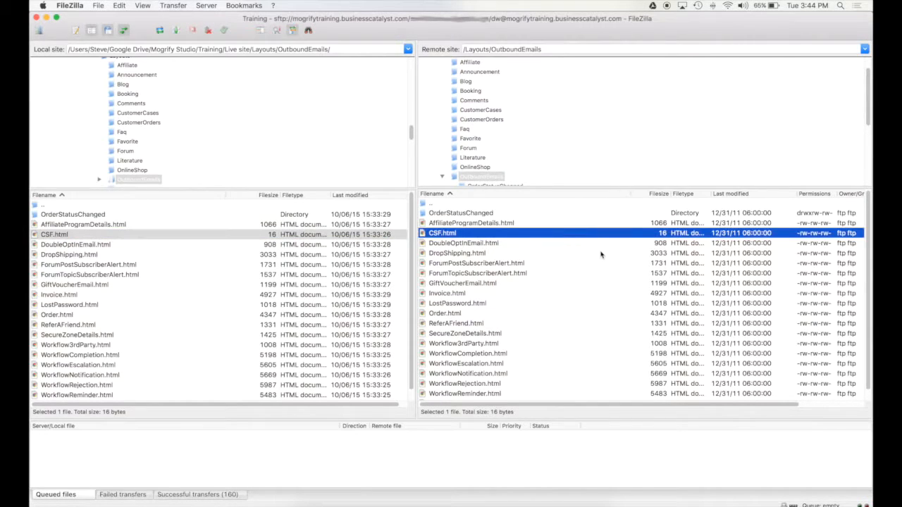
{"action": "left_click", "coordinate": [588, 306]}
{"action": "left_click", "coordinate": [458, 236]}
{"action": "left_click", "coordinate": [56, 224]}
{"action": "scroll", "coordinate": [67, 285], "scroll_direction": "down", "scroll_amount": 1}
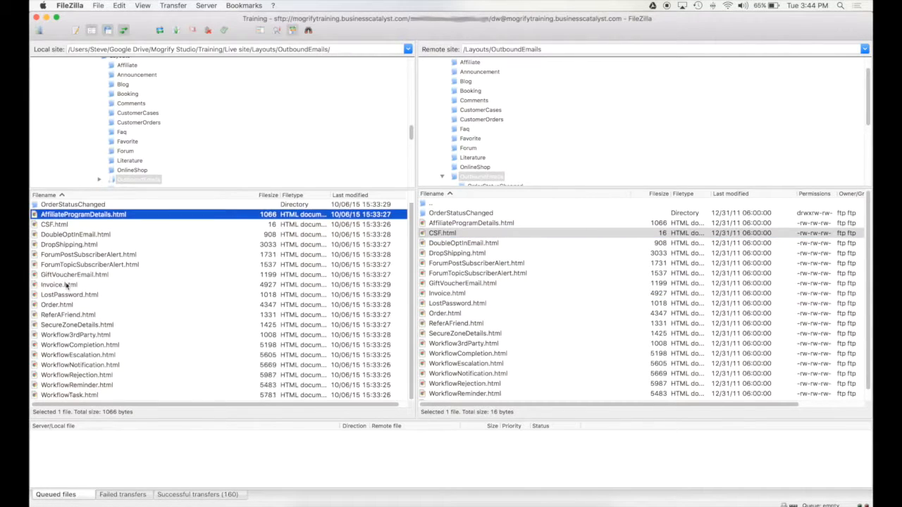
{"action": "left_click", "coordinate": [63, 395], "text": "shift"}
{"action": "left_click_drag", "start_coordinate": [69, 248], "coordinate": [578, 334]}
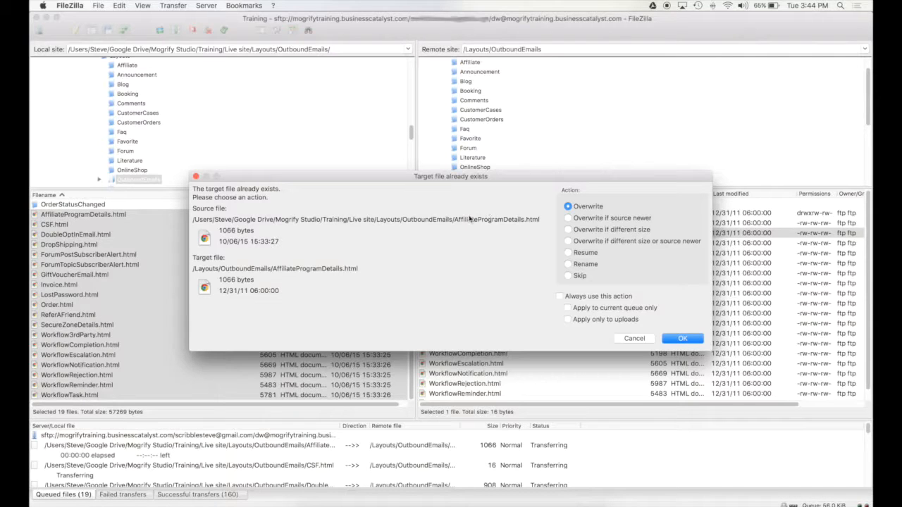
Pick 'Overwrite if source newer' for AffiliateProgramDetails.html, whose local 10/06/15 copy is newer.
{"action": "left_click_drag", "start_coordinate": [486, 182], "coordinate": [476, 179]}
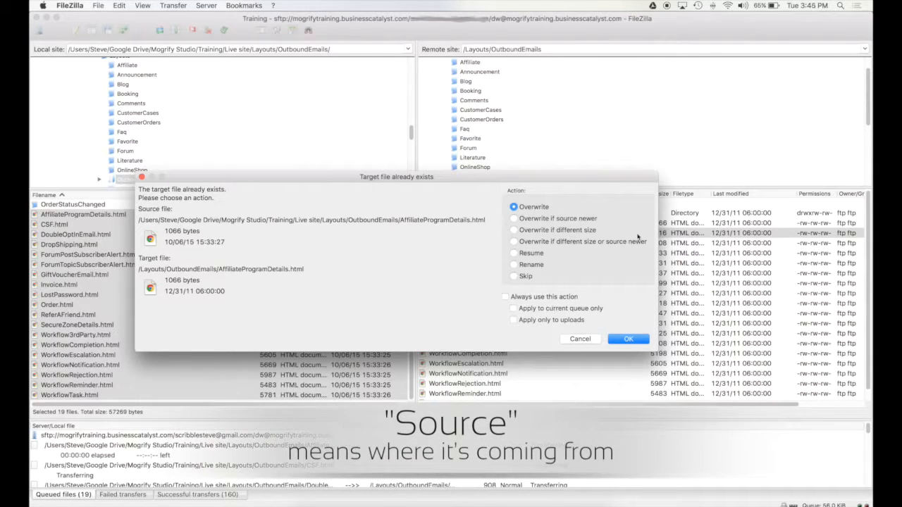
{"action": "left_click", "coordinate": [557, 220]}
{"action": "left_click_drag", "start_coordinate": [494, 182], "coordinate": [517, 177]}
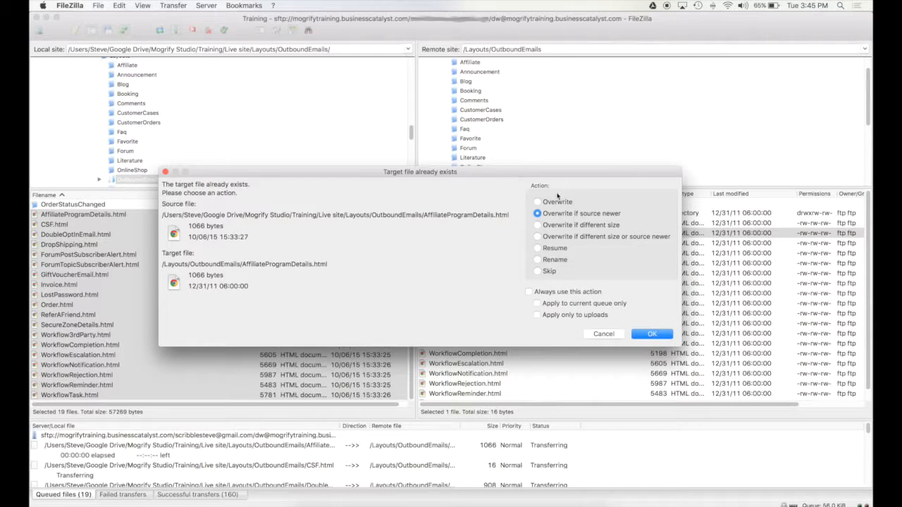
Choose Overwrite with 'Always use this action' and 'Apply to current queue only' checked, then confirm.
{"action": "left_click_drag", "start_coordinate": [584, 171], "coordinate": [587, 173]}
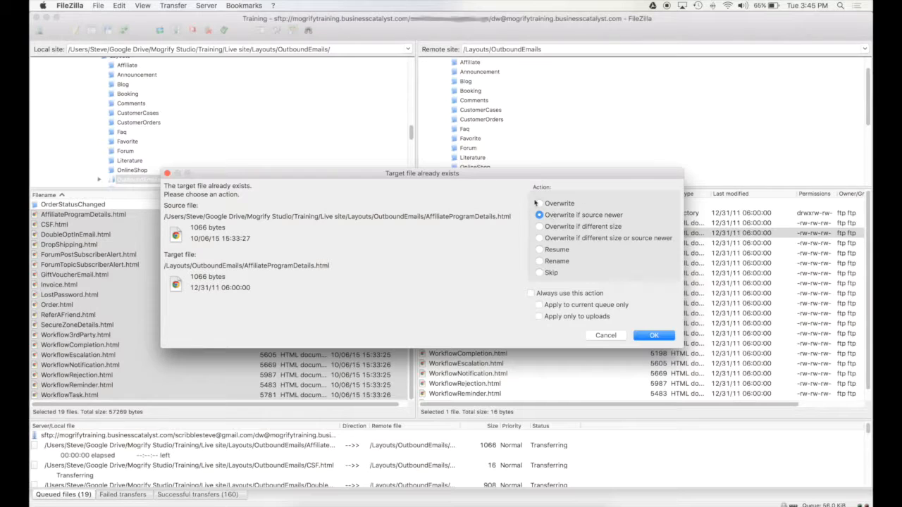
{"action": "left_click", "coordinate": [558, 205]}
{"action": "left_click", "coordinate": [544, 296]}
{"action": "left_click", "coordinate": [567, 307]}
{"action": "left_click", "coordinate": [557, 308]}
{"action": "left_click_drag", "start_coordinate": [502, 174], "coordinate": [503, 186]}
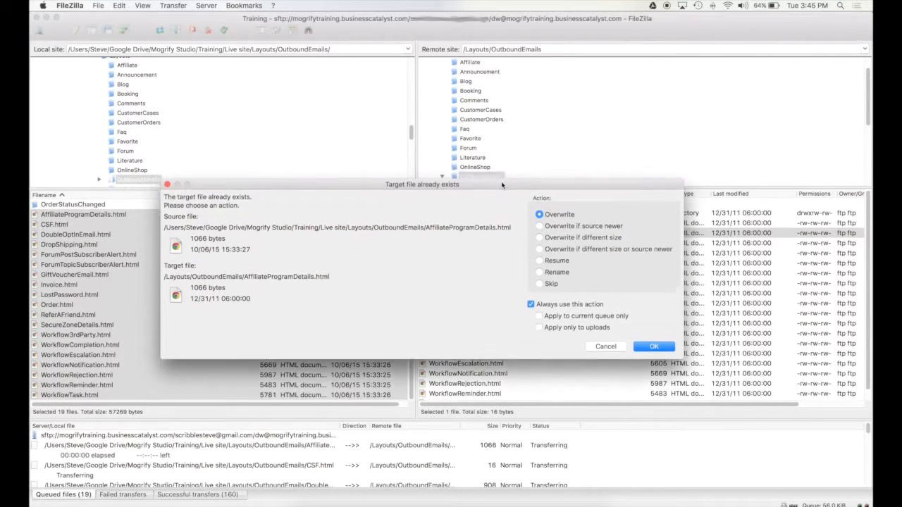
{"action": "left_click", "coordinate": [558, 318]}
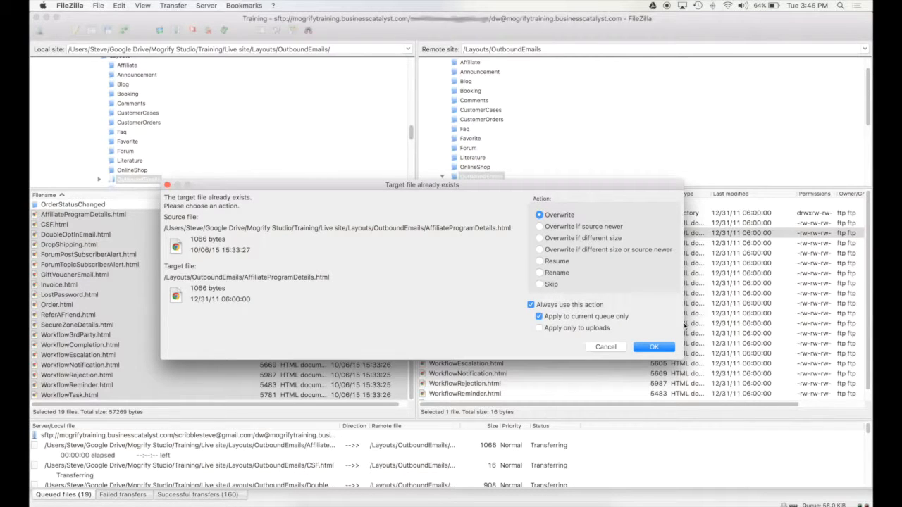
{"action": "left_click_drag", "start_coordinate": [503, 189], "coordinate": [503, 193]}
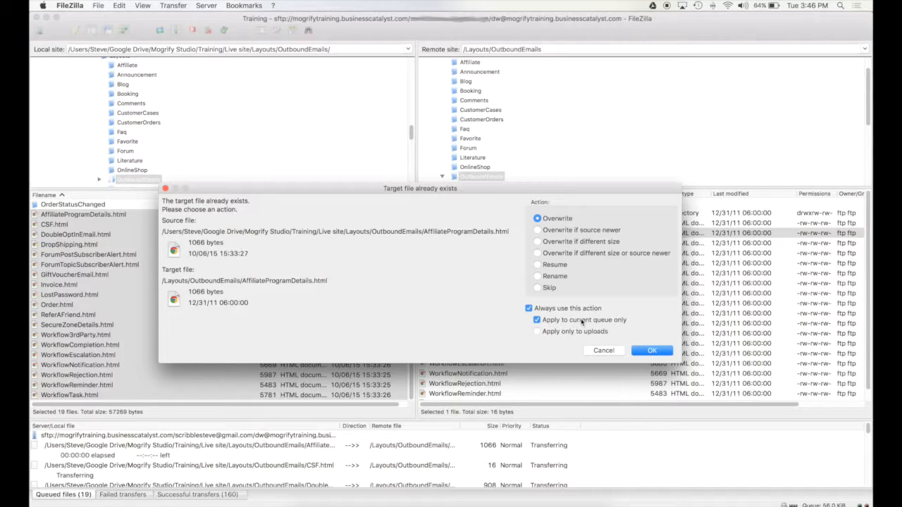
{"action": "left_click", "coordinate": [660, 353]}
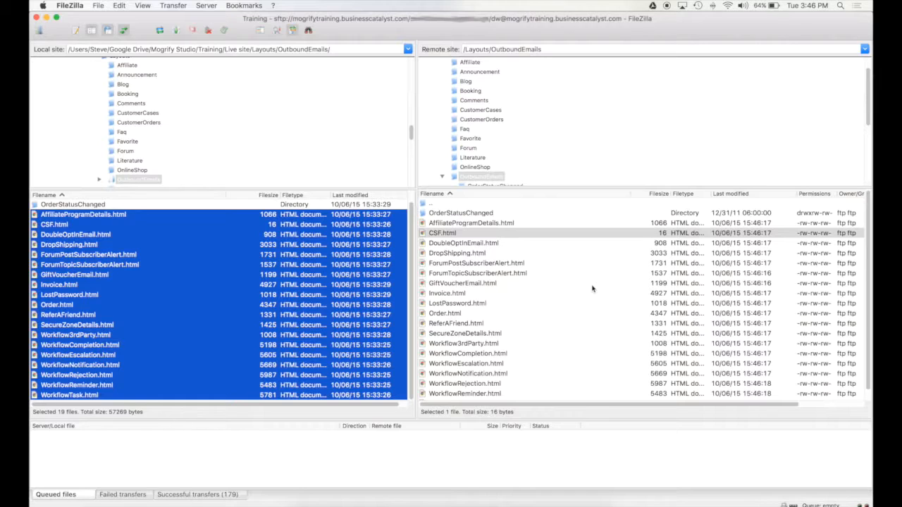
{"action": "left_click", "coordinate": [534, 306]}
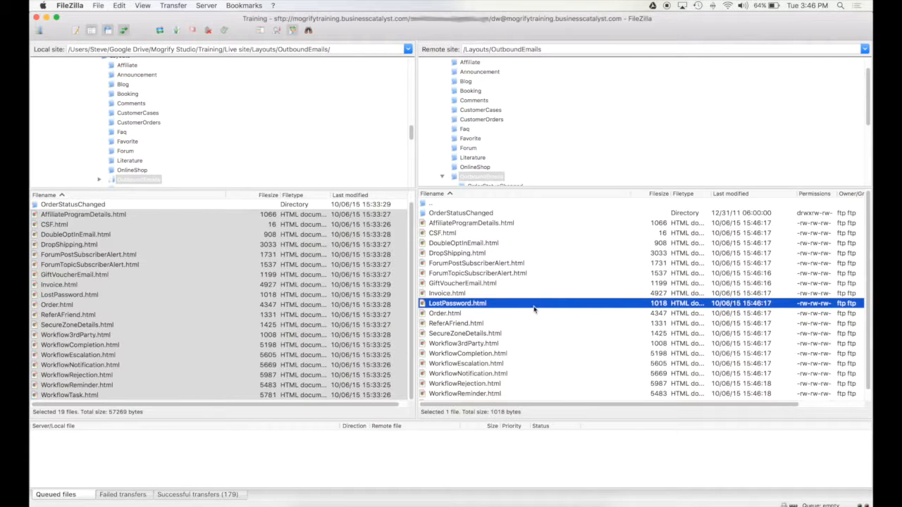
{"action": "scroll", "coordinate": [293, 254], "scroll_direction": "up", "scroll_amount": 1}
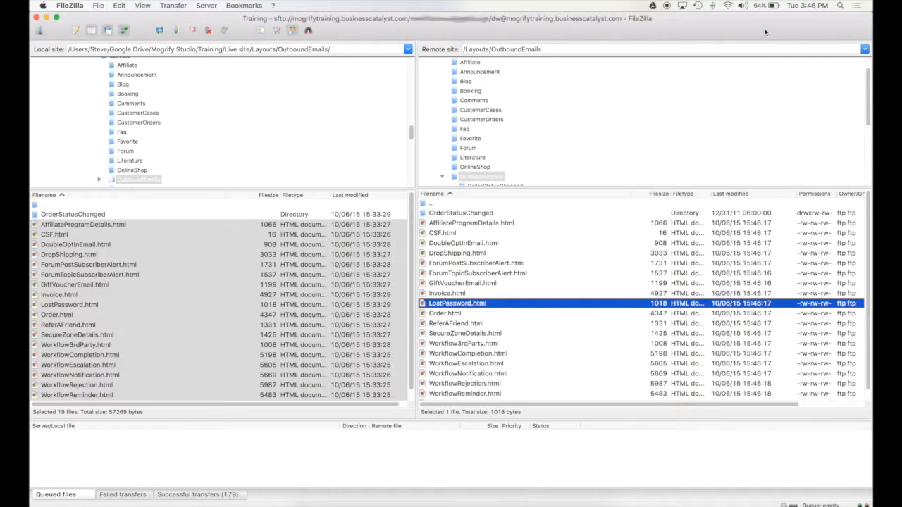
Disconnect from the Training server, then open the Site Manager and cancel out without connecting.
{"action": "left_click", "coordinate": [210, 34]}
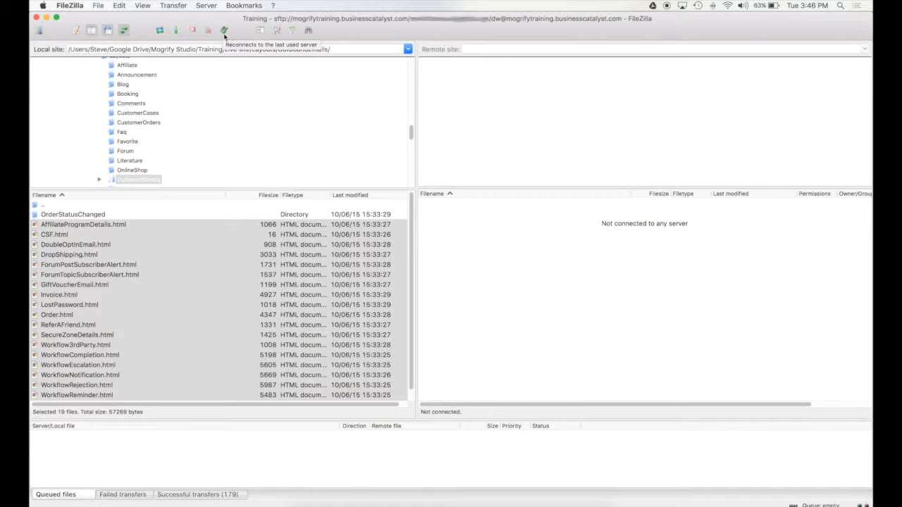
{"action": "left_click", "coordinate": [98, 5]}
{"action": "left_click", "coordinate": [105, 17]}
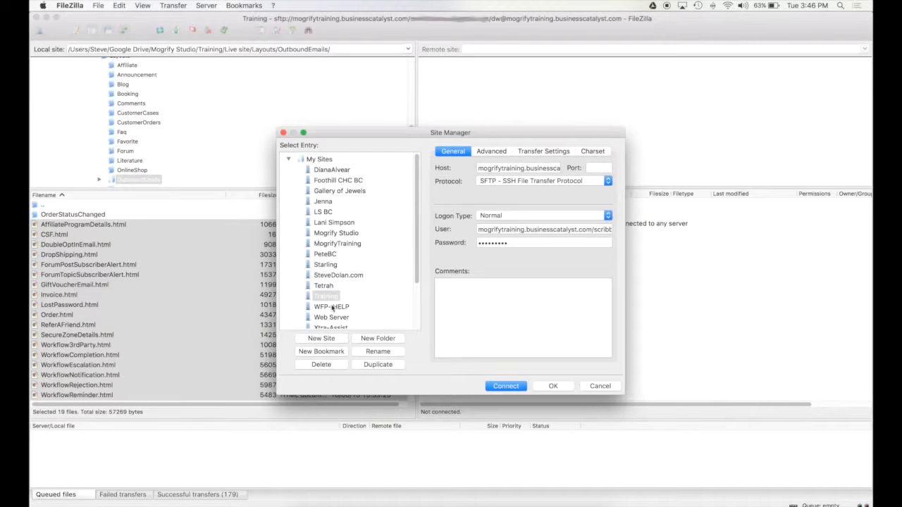
{"action": "right_click", "coordinate": [333, 296]}
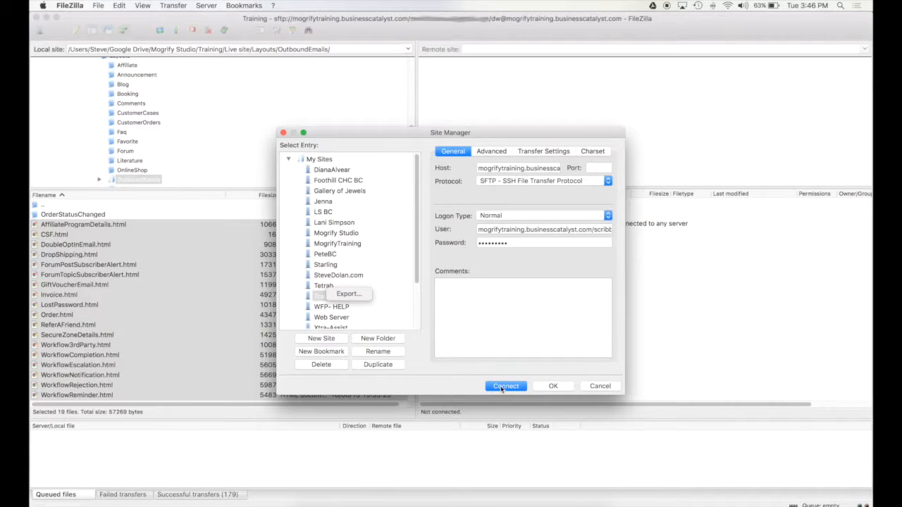
{"action": "left_click", "coordinate": [606, 389]}
{"action": "left_click", "coordinate": [601, 386]}
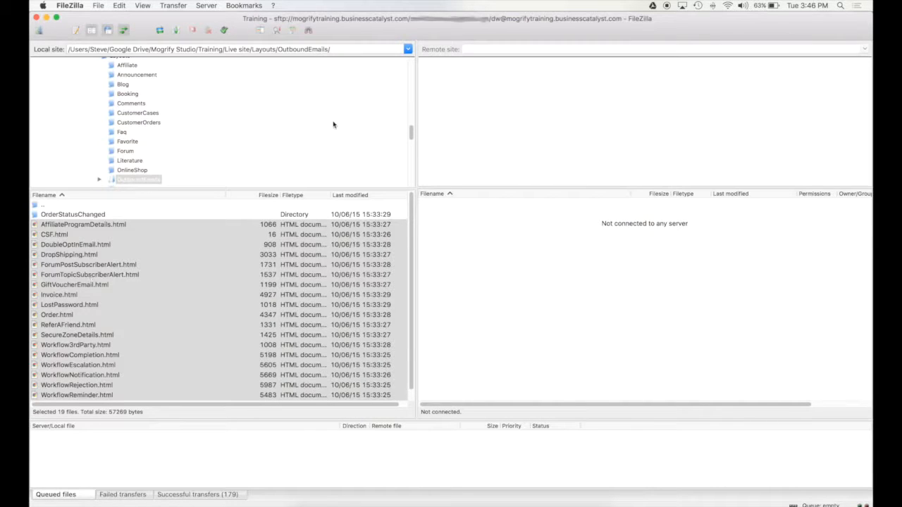
Reconnect to the Training server and check that /Layouts/OutboundEmails lists 19 files and 1 directory.
{"action": "left_click", "coordinate": [224, 30]}
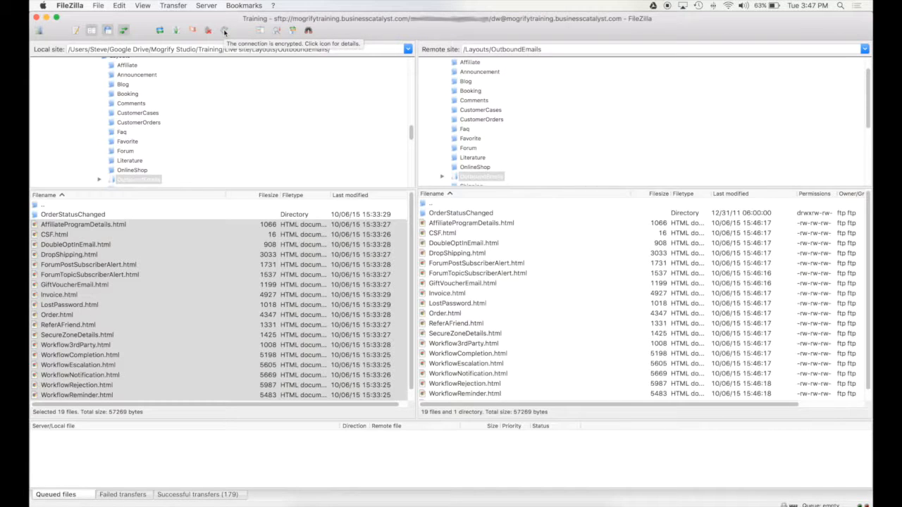
{"action": "left_click", "coordinate": [98, 6]}
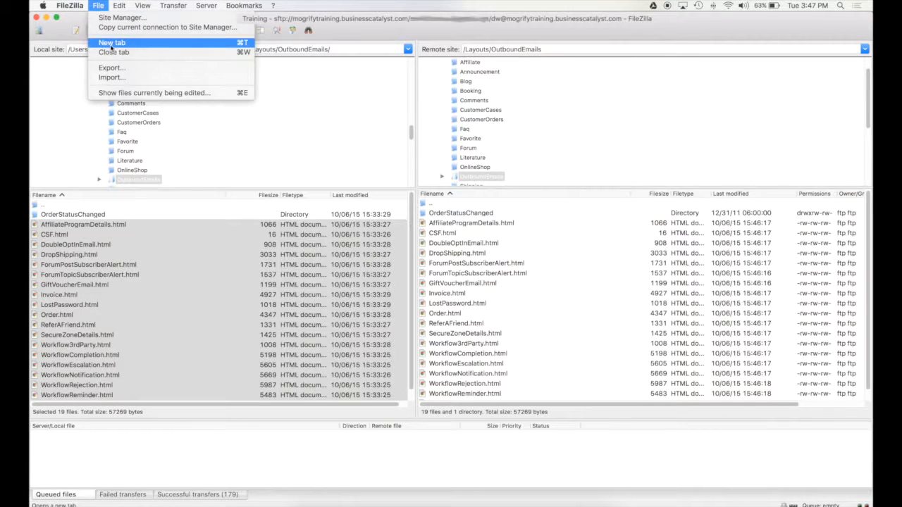
{"action": "left_click", "coordinate": [104, 17]}
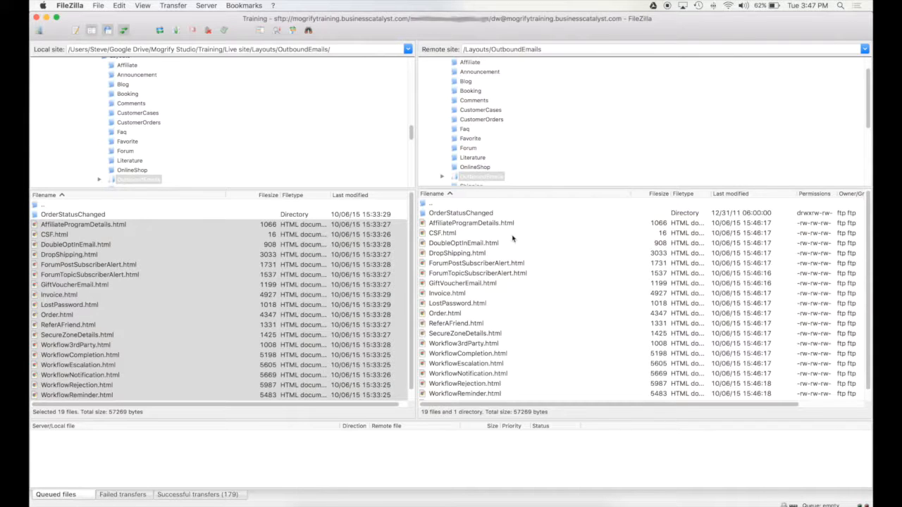
{"action": "left_click", "coordinate": [507, 263]}
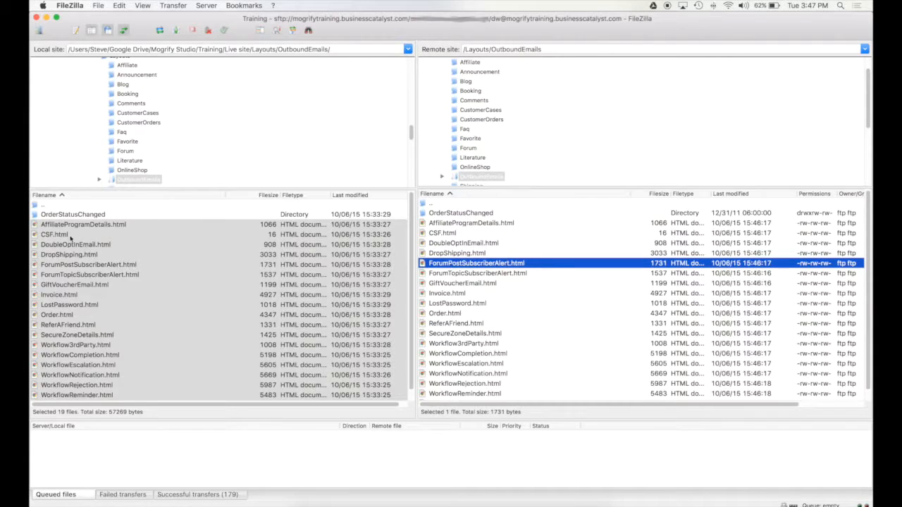
{"action": "left_click", "coordinate": [51, 216]}
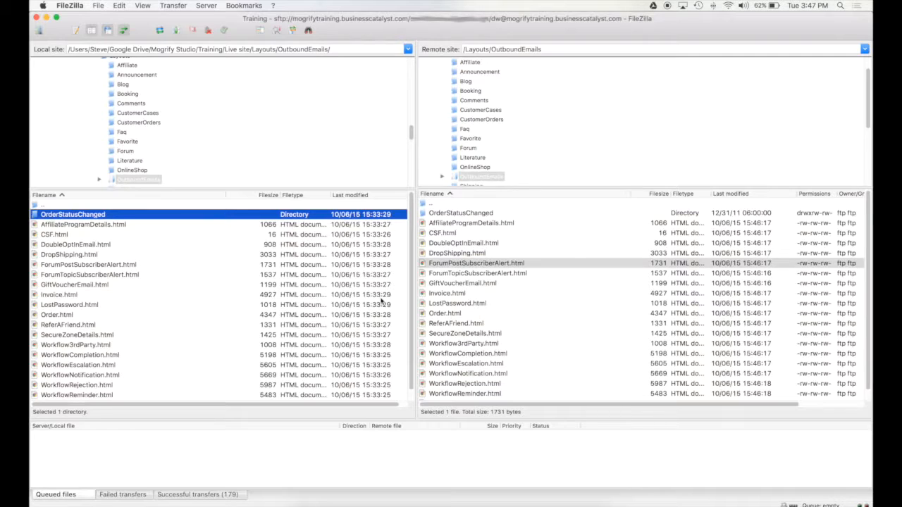